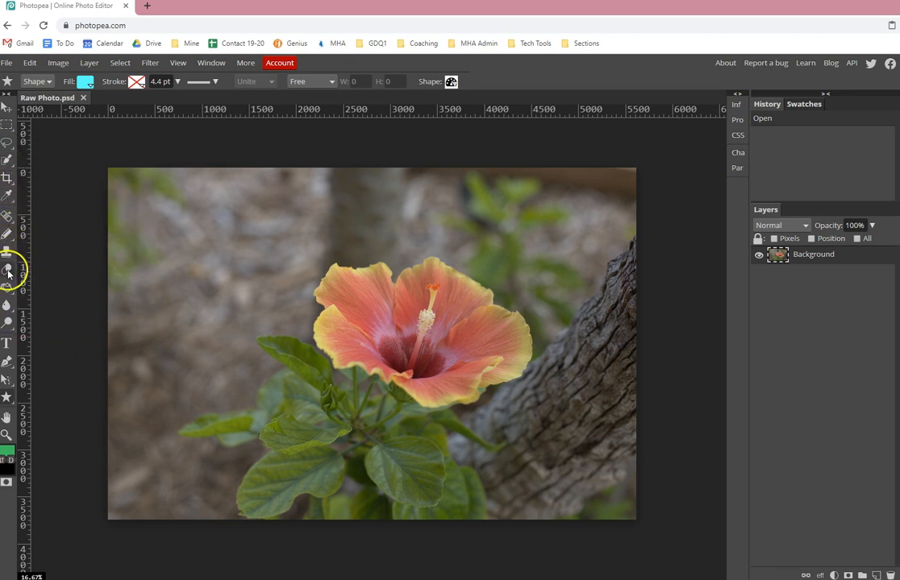
{"action": "left_click", "coordinate": [10, 310]}
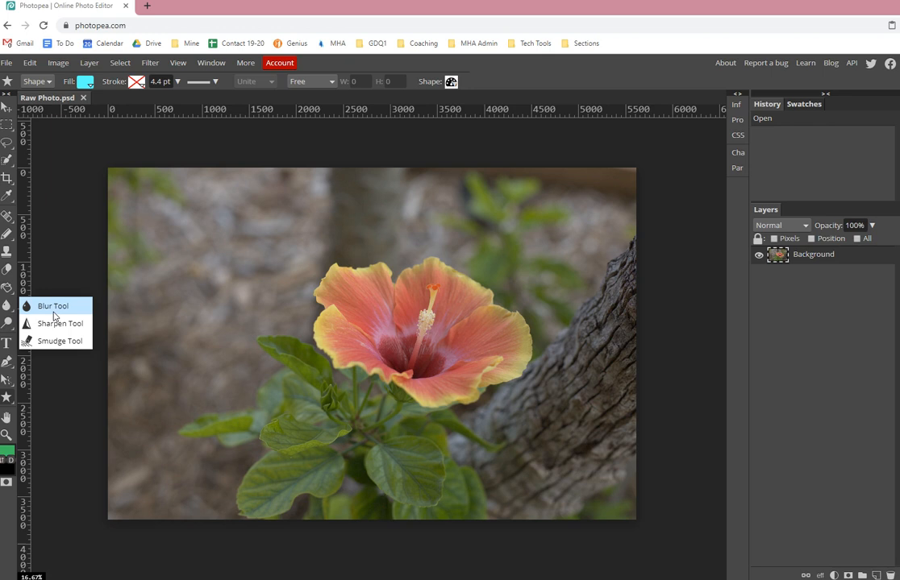
{"action": "left_click", "coordinate": [53, 311]}
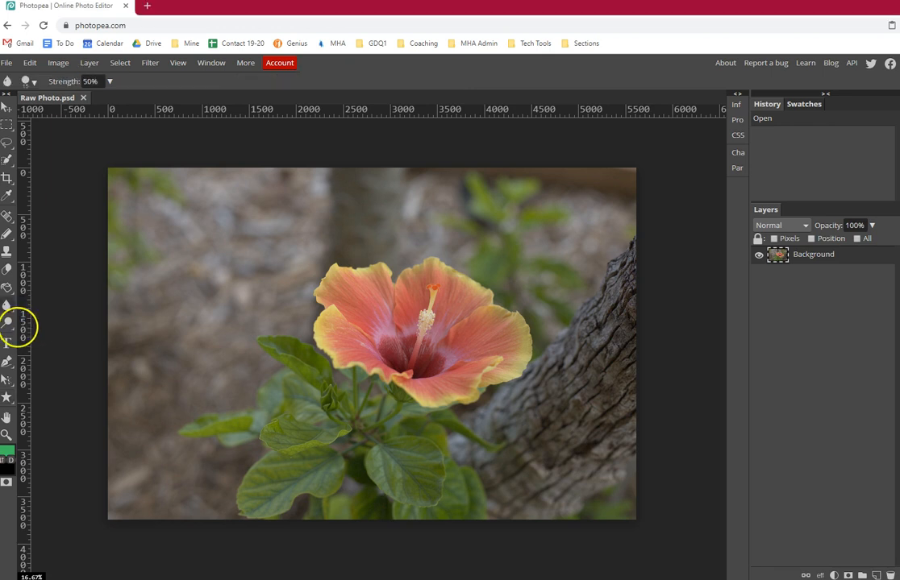
{"action": "right_click", "coordinate": [10, 321]}
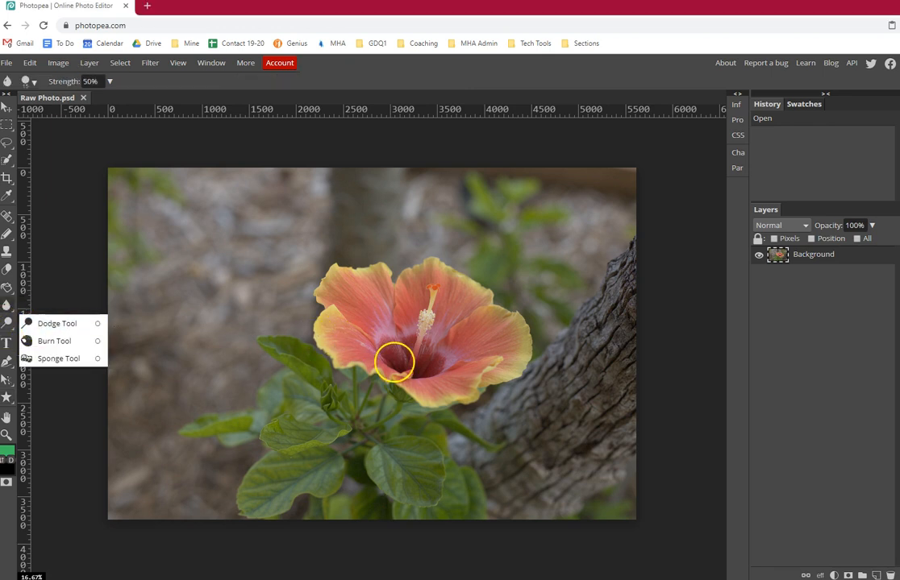
{"action": "left_click", "coordinate": [422, 320]}
{"action": "mouse_move", "coordinate": [424, 324]}
{"action": "left_mouse_down"}
{"action": "mouse_move", "coordinate": [462, 299]}
{"action": "mouse_move", "coordinate": [380, 311]}
{"action": "left_mouse_up"}
{"action": "mouse_move", "coordinate": [293, 317]}
{"action": "left_mouse_down"}
{"action": "mouse_move", "coordinate": [181, 339]}
{"action": "mouse_move", "coordinate": [574, 367]}
{"action": "mouse_move", "coordinate": [235, 273]}
{"action": "left_mouse_up"}
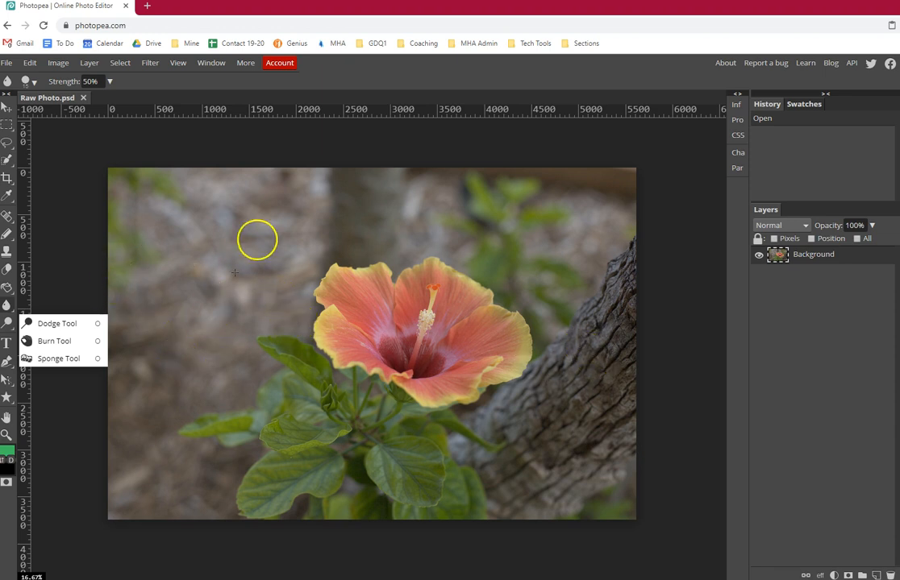
{"action": "mouse_move", "coordinate": [341, 316]}
{"action": "left_mouse_down"}
{"action": "mouse_move", "coordinate": [703, 396]}
{"action": "mouse_move", "coordinate": [681, 371]}
{"action": "left_mouse_up"}
{"action": "mouse_move", "coordinate": [29, 218]}
{"action": "left_mouse_down"}
{"action": "mouse_move", "coordinate": [73, 216]}
{"action": "mouse_move", "coordinate": [86, 263]}
{"action": "left_mouse_up"}
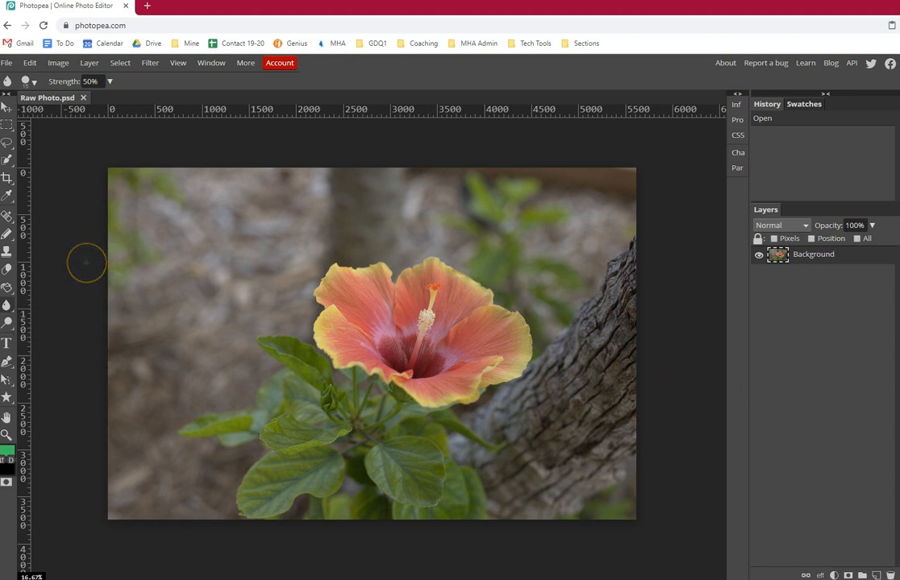
- Move the background layer at 100% zoom so the flower's stamen sits near the middle of the view
{"action": "left_click", "coordinate": [6, 106]}
{"action": "left_click", "coordinate": [65, 267]}
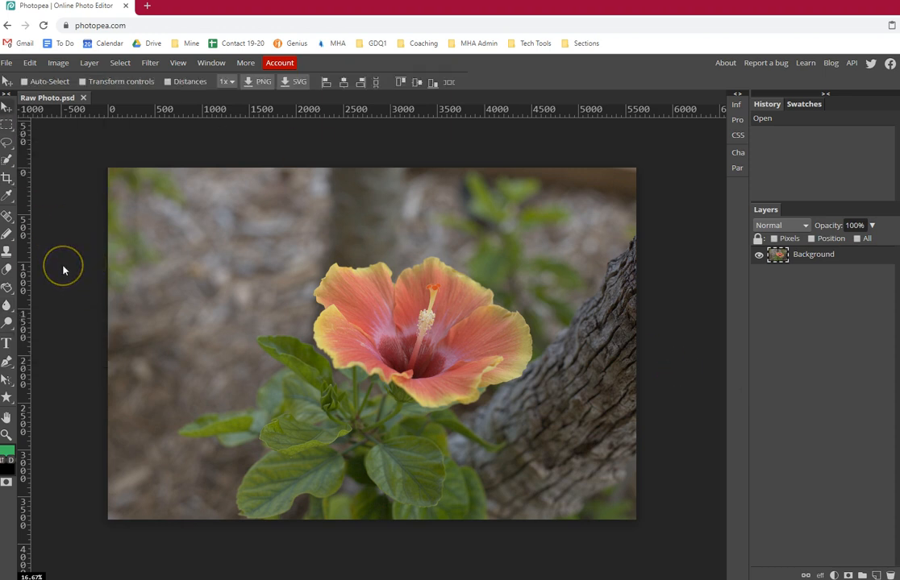
{"action": "scroll", "coordinate": [137, 281], "scroll_direction": "up", "scroll_amount": 10}
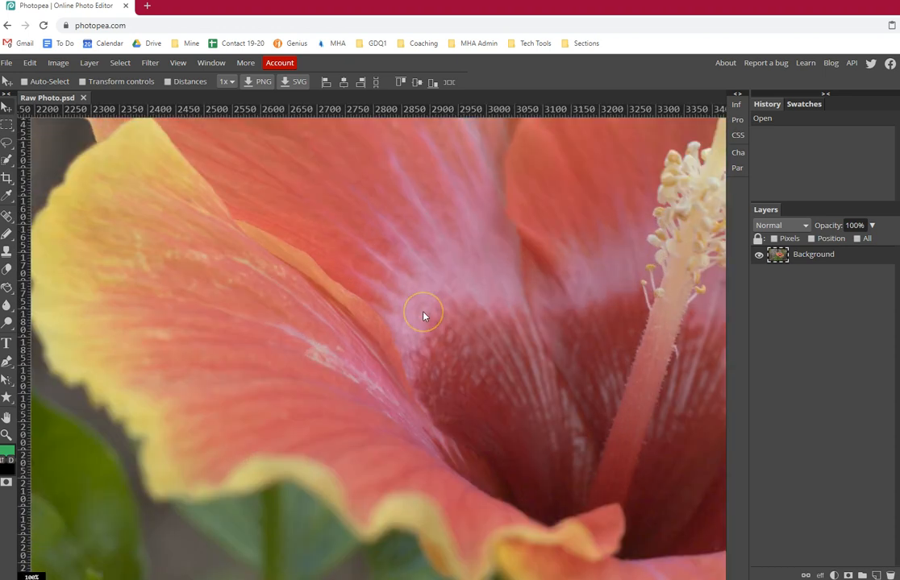
{"action": "mouse_move", "coordinate": [613, 319]}
{"action": "left_mouse_down"}
{"action": "mouse_move", "coordinate": [584, 346]}
{"action": "mouse_move", "coordinate": [451, 387]}
{"action": "mouse_move", "coordinate": [482, 337]}
{"action": "mouse_move", "coordinate": [375, 377]}
{"action": "mouse_move", "coordinate": [339, 399]}
{"action": "mouse_move", "coordinate": [332, 421]}
{"action": "left_mouse_up"}
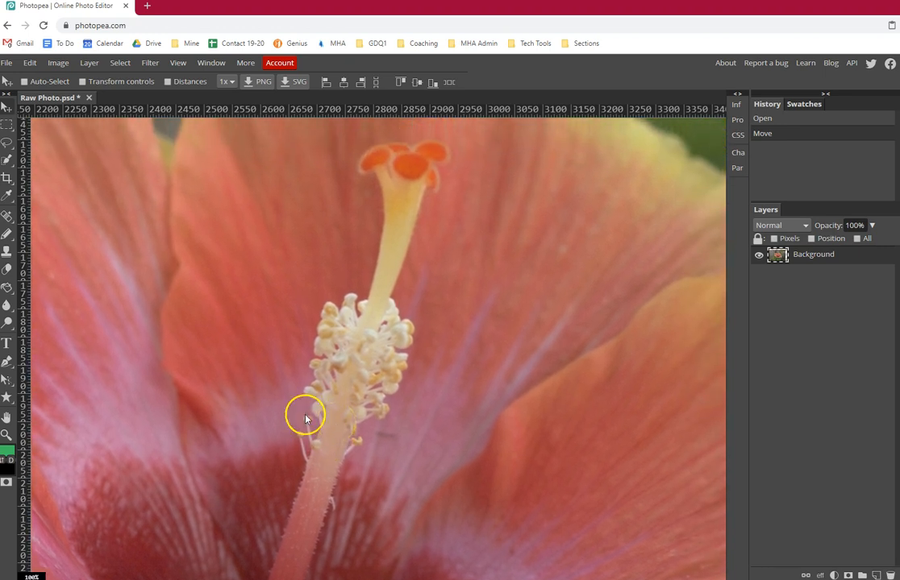
- Set up the Blur tool with 100% strength, a 115 px brush size and 45% hardness
{"action": "right_click", "coordinate": [10, 305]}
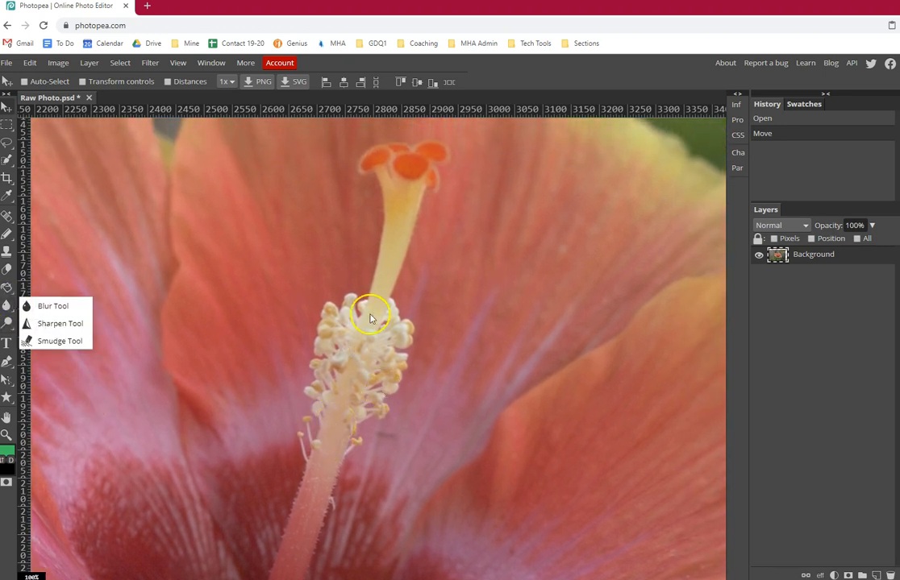
{"action": "left_click", "coordinate": [53, 307]}
{"action": "left_click", "coordinate": [111, 83]}
{"action": "left_click_drag", "start_coordinate": [81, 99], "coordinate": [126, 97]}
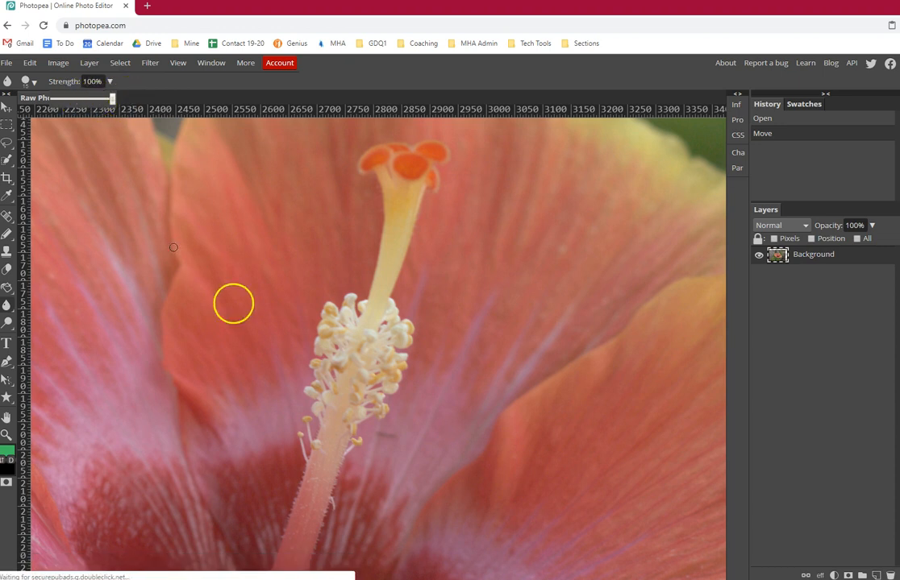
{"action": "left_click", "coordinate": [30, 82]}
{"action": "mouse_move", "coordinate": [54, 115]}
{"action": "left_mouse_down"}
{"action": "mouse_move", "coordinate": [126, 114]}
{"action": "mouse_move", "coordinate": [83, 114]}
{"action": "left_mouse_up"}
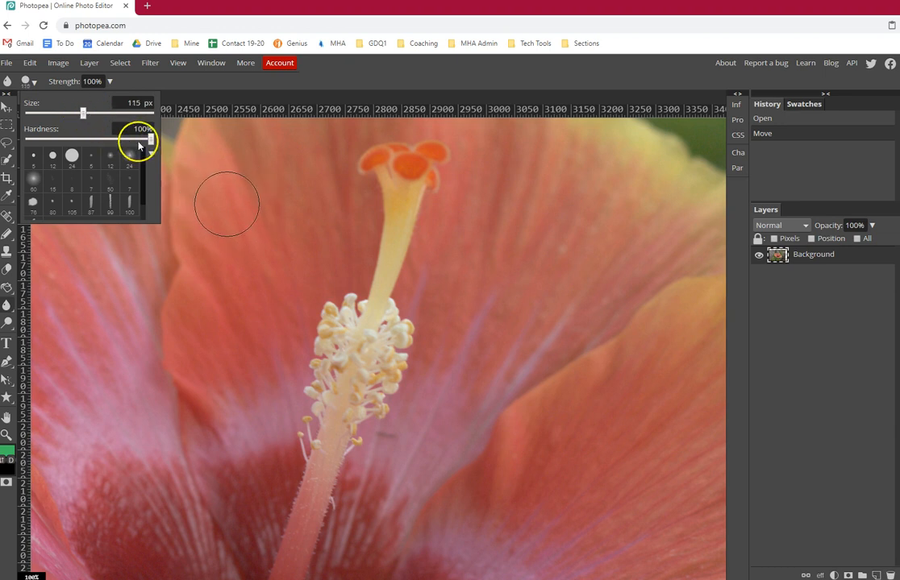
{"action": "left_click_drag", "start_coordinate": [150, 141], "coordinate": [85, 137]}
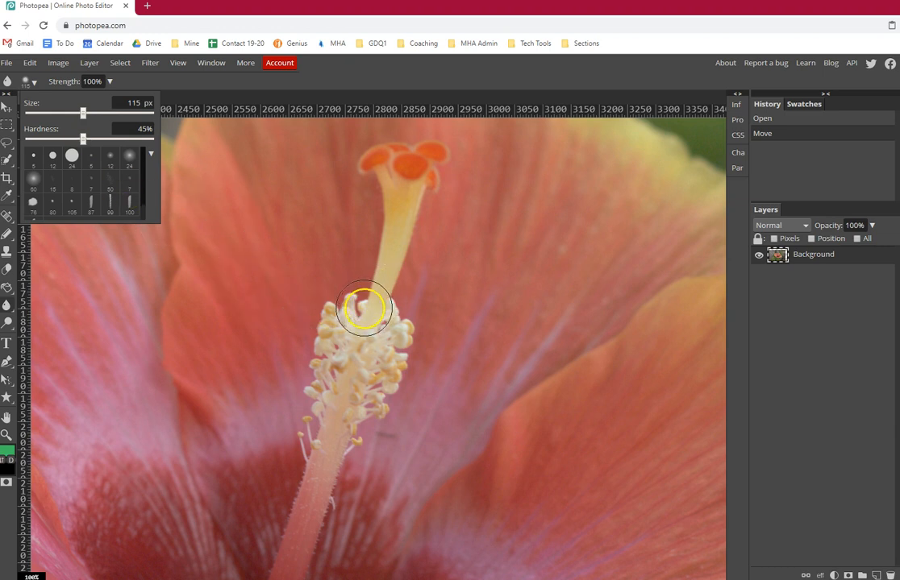
- Blur the flower's stamen from the pollen cluster down along the stalk
{"action": "mouse_move", "coordinate": [331, 310]}
{"action": "left_mouse_down"}
{"action": "mouse_move", "coordinate": [343, 368]}
{"action": "mouse_move", "coordinate": [317, 420]}
{"action": "mouse_move", "coordinate": [325, 379]}
{"action": "mouse_move", "coordinate": [297, 479]}
{"action": "mouse_move", "coordinate": [334, 425]}
{"action": "mouse_move", "coordinate": [346, 417]}
{"action": "mouse_move", "coordinate": [354, 435]}
{"action": "mouse_move", "coordinate": [342, 447]}
{"action": "mouse_move", "coordinate": [409, 321]}
{"action": "mouse_move", "coordinate": [411, 311]}
{"action": "mouse_move", "coordinate": [393, 355]}
{"action": "mouse_move", "coordinate": [388, 302]}
{"action": "mouse_move", "coordinate": [406, 205]}
{"action": "mouse_move", "coordinate": [343, 401]}
{"action": "mouse_move", "coordinate": [321, 530]}
{"action": "mouse_move", "coordinate": [304, 522]}
{"action": "mouse_move", "coordinate": [333, 486]}
{"action": "mouse_move", "coordinate": [305, 500]}
{"action": "left_mouse_up"}
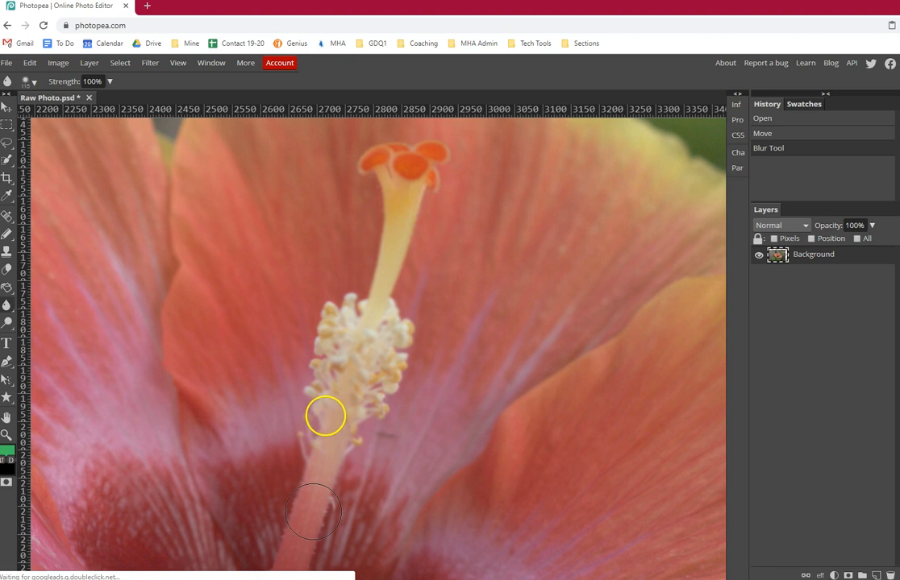
{"action": "left_click_drag", "start_coordinate": [313, 512], "coordinate": [327, 416]}
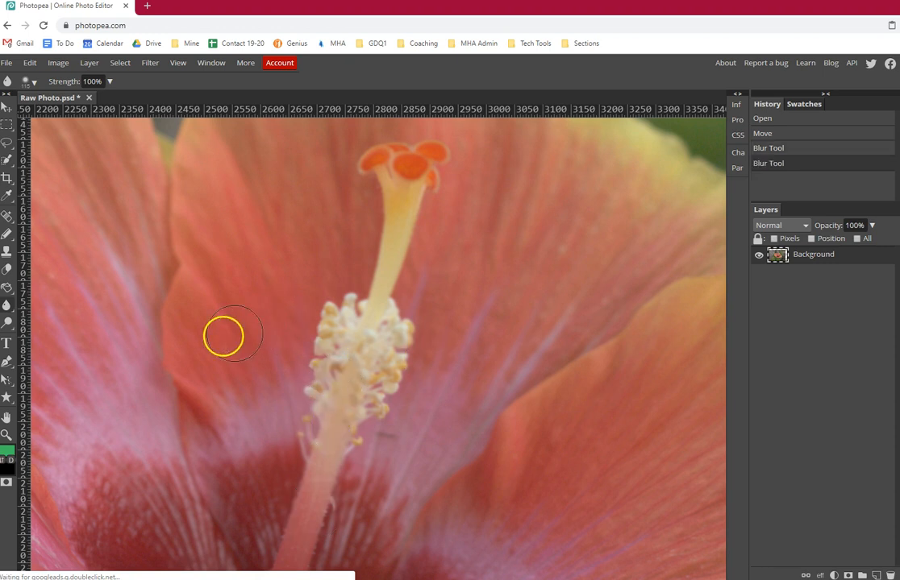
{"action": "left_click", "coordinate": [110, 83]}
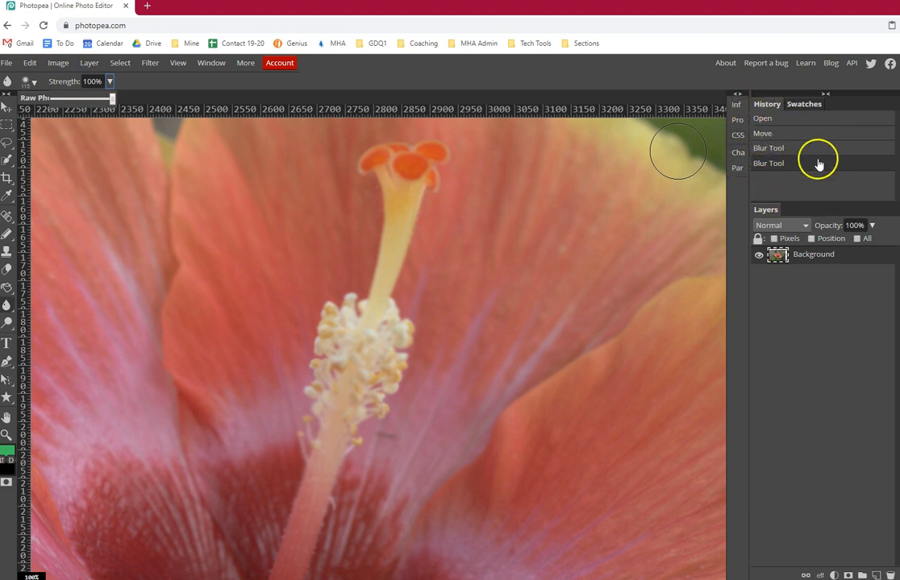
- Revert the photo to its opened state in the history, discarding the layer move and both blur strokes
{"action": "left_click", "coordinate": [777, 165]}
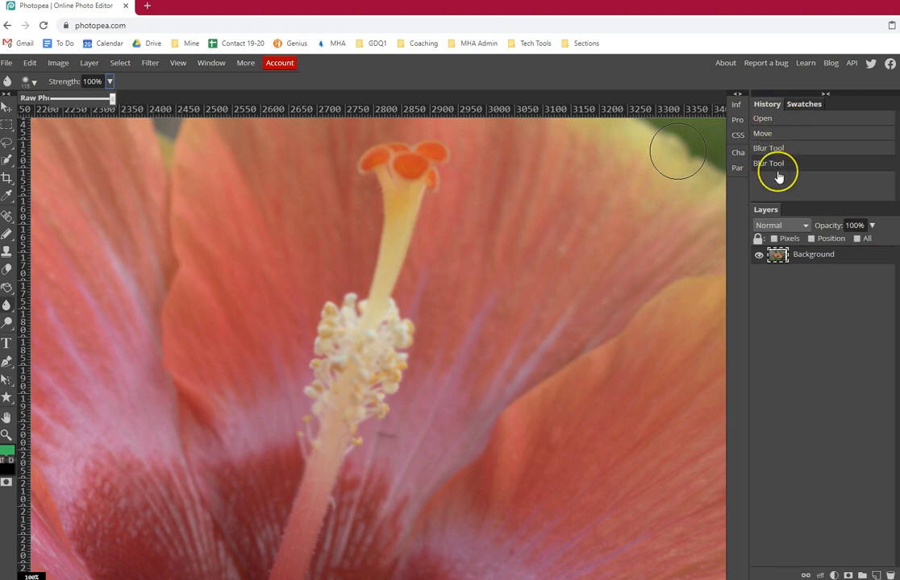
{"action": "left_click", "coordinate": [765, 121]}
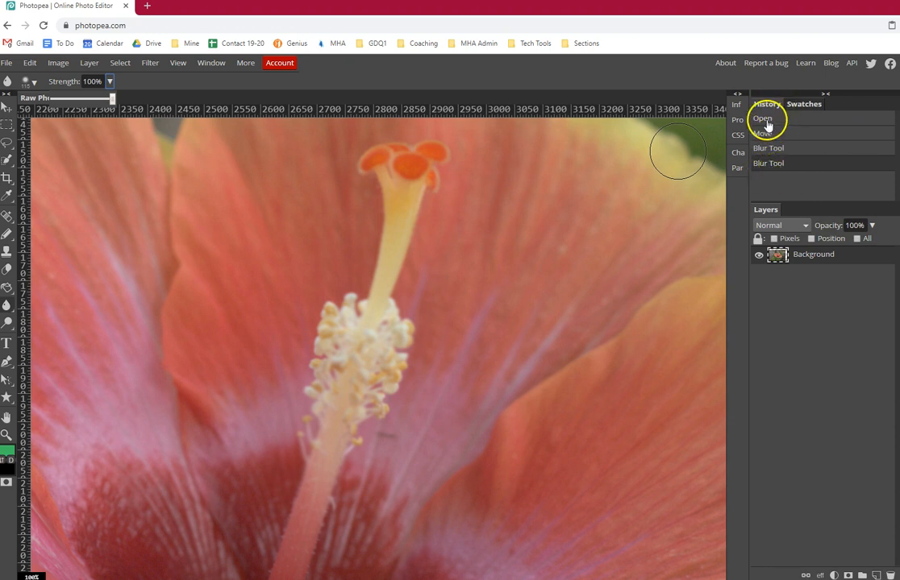
{"action": "left_click", "coordinate": [766, 135]}
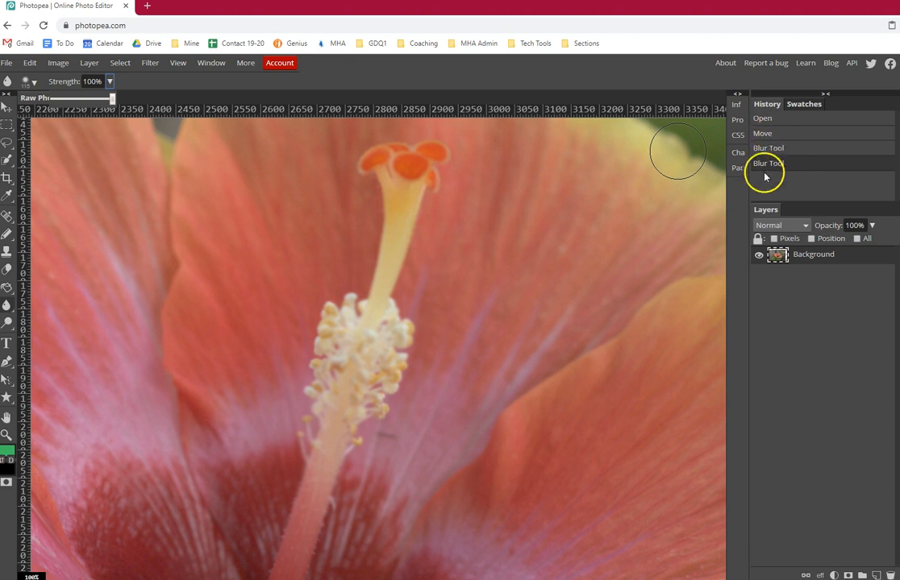
{"action": "left_click", "coordinate": [772, 122]}
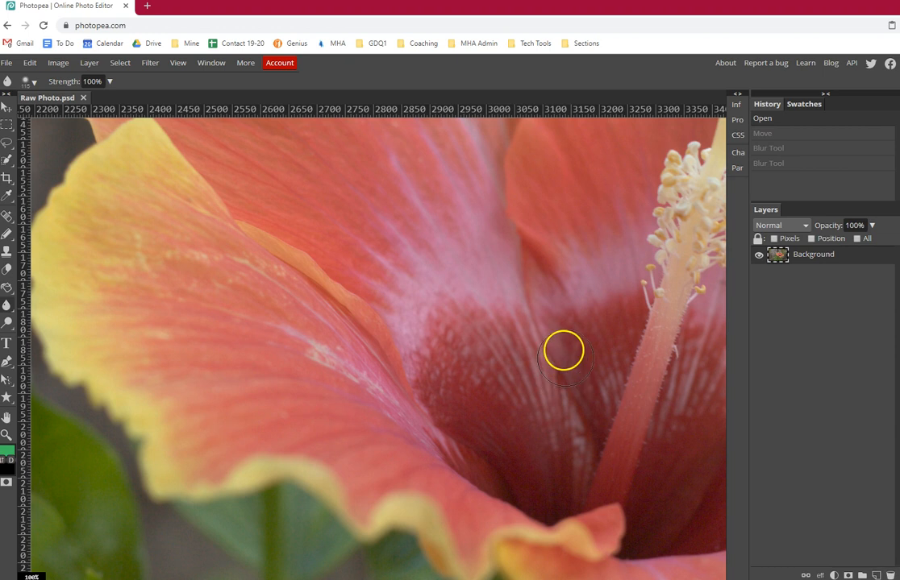
- Set up the Sharpen tool with 100% strength, a 105 px brush size and 54% hardness for the stamen
{"action": "key", "text": "h"}
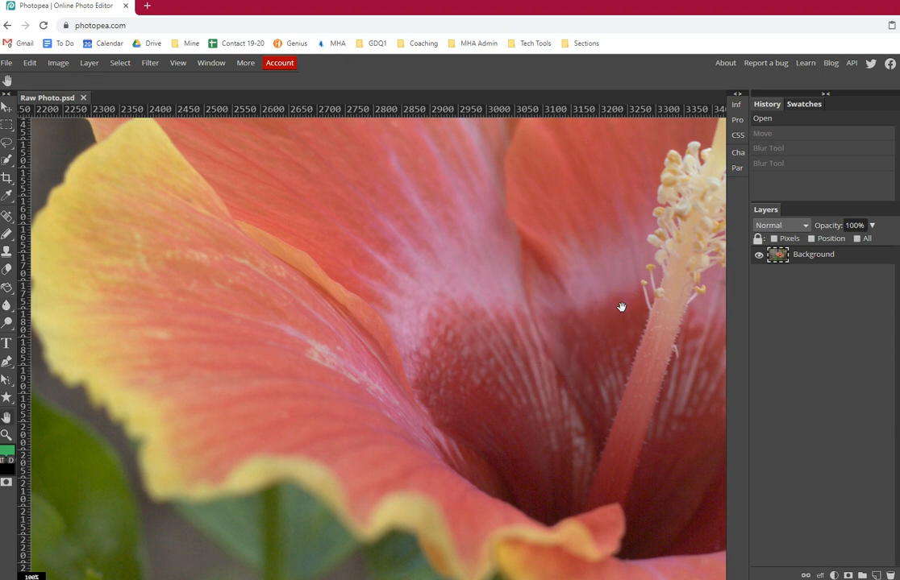
{"action": "left_click_drag", "start_coordinate": [621, 306], "coordinate": [263, 476]}
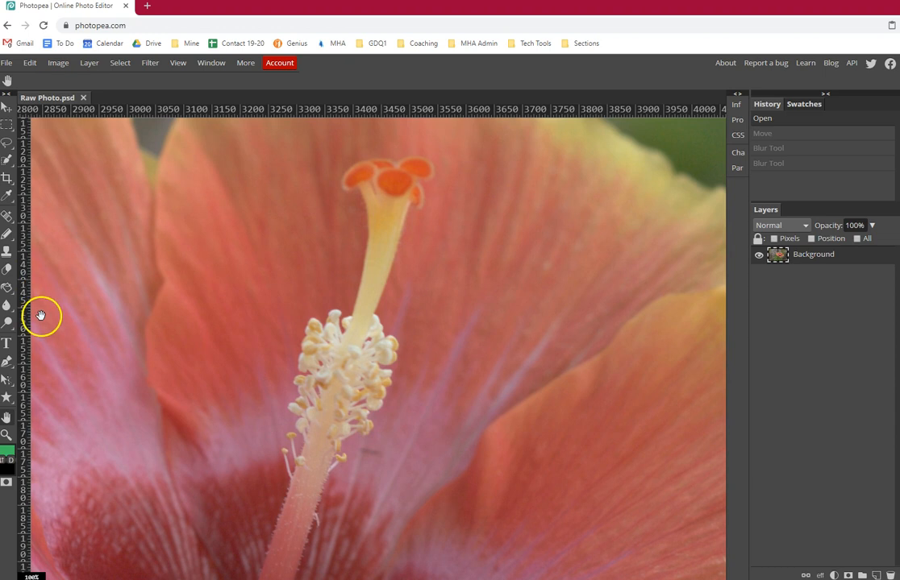
{"action": "right_click", "coordinate": [8, 325]}
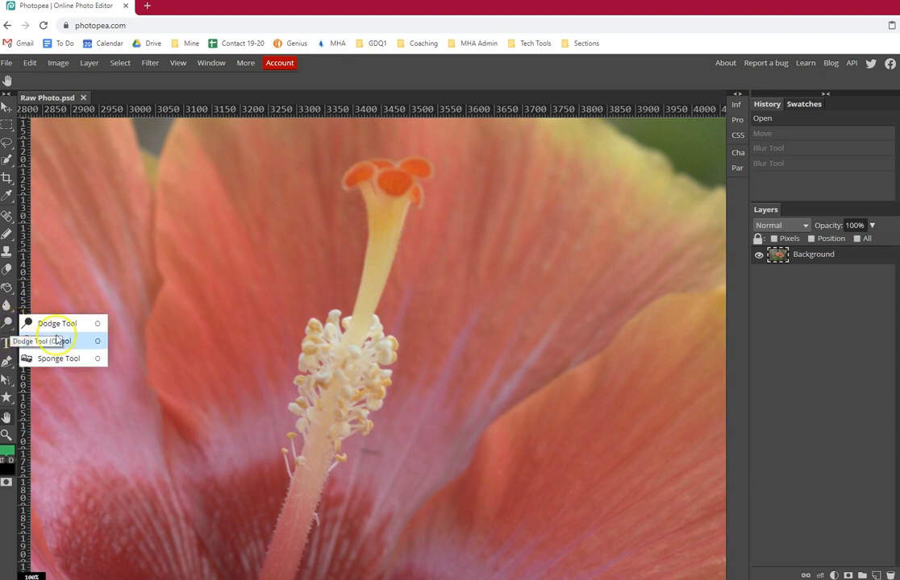
{"action": "right_click", "coordinate": [7, 304]}
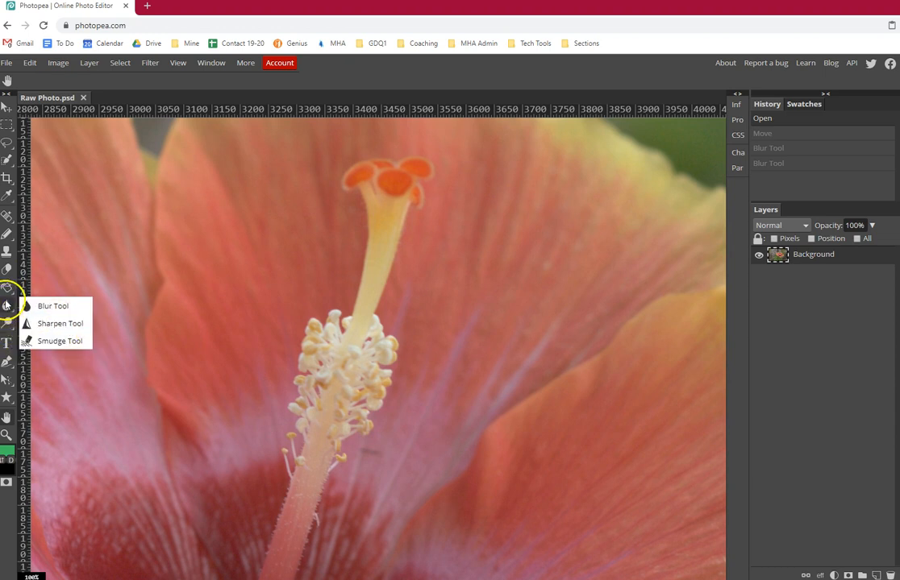
{"action": "left_click", "coordinate": [55, 330]}
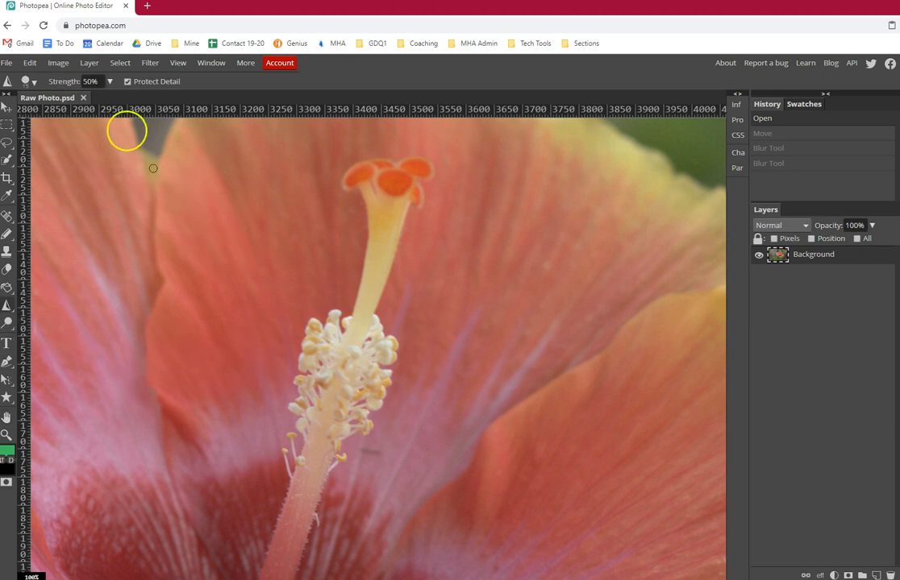
{"action": "left_click", "coordinate": [109, 82]}
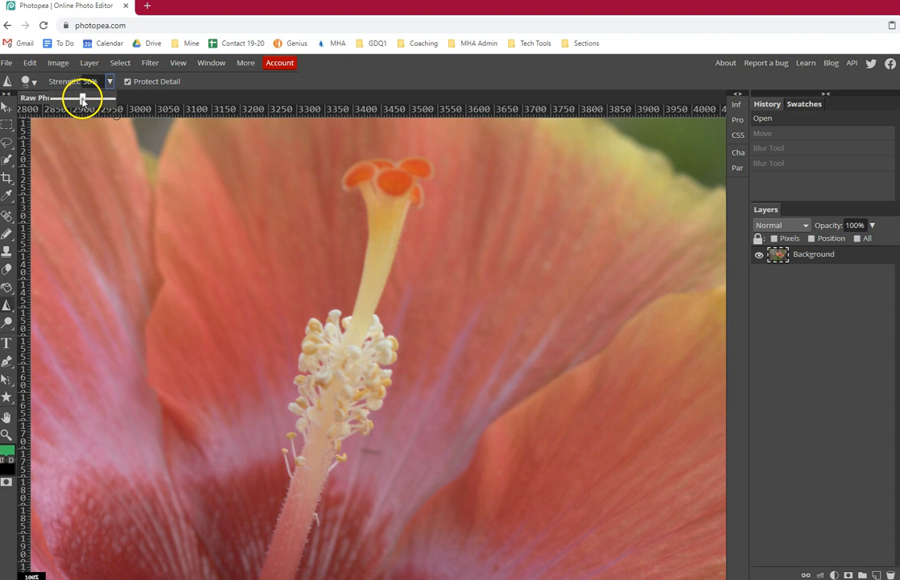
{"action": "left_click_drag", "start_coordinate": [82, 99], "coordinate": [127, 100]}
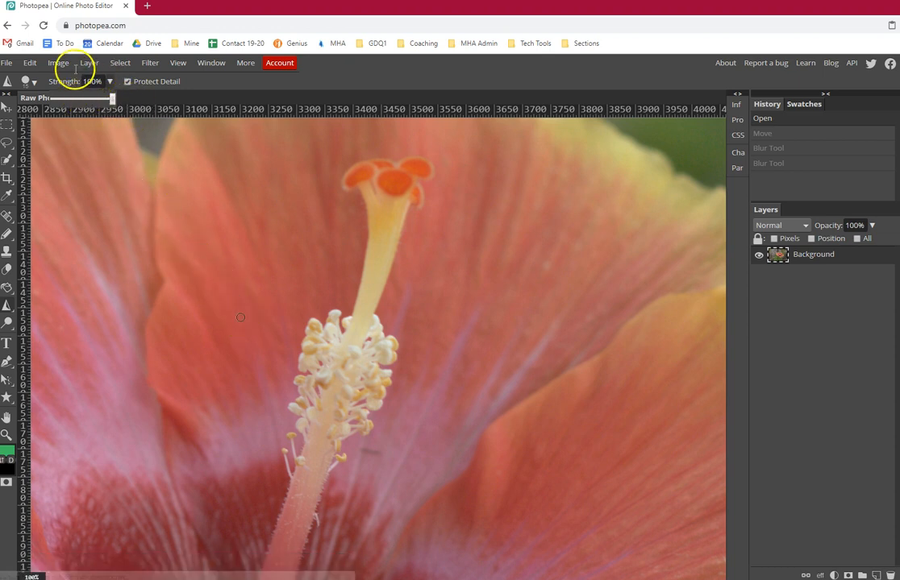
{"action": "left_click", "coordinate": [32, 80]}
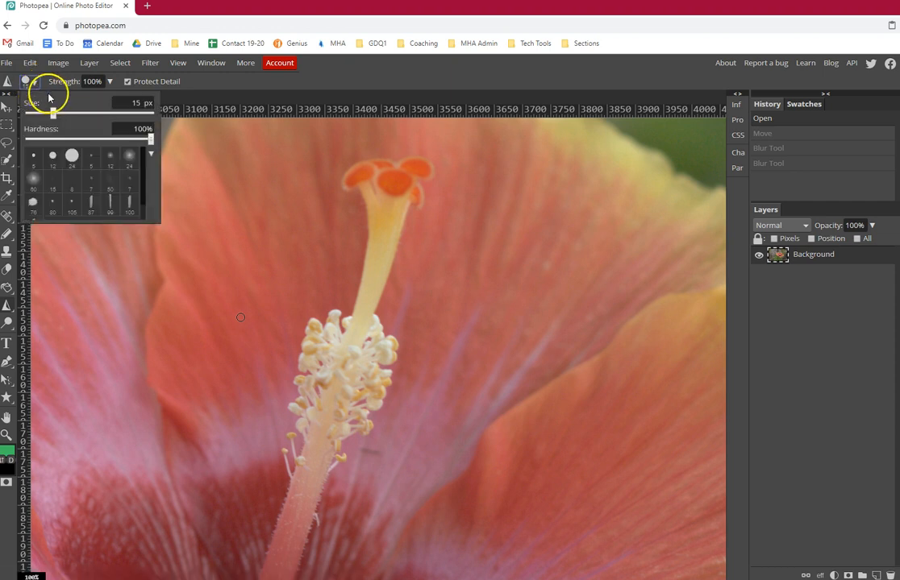
{"action": "mouse_move", "coordinate": [53, 117]}
{"action": "left_mouse_down"}
{"action": "mouse_move", "coordinate": [95, 113]}
{"action": "mouse_move", "coordinate": [81, 114]}
{"action": "left_mouse_up"}
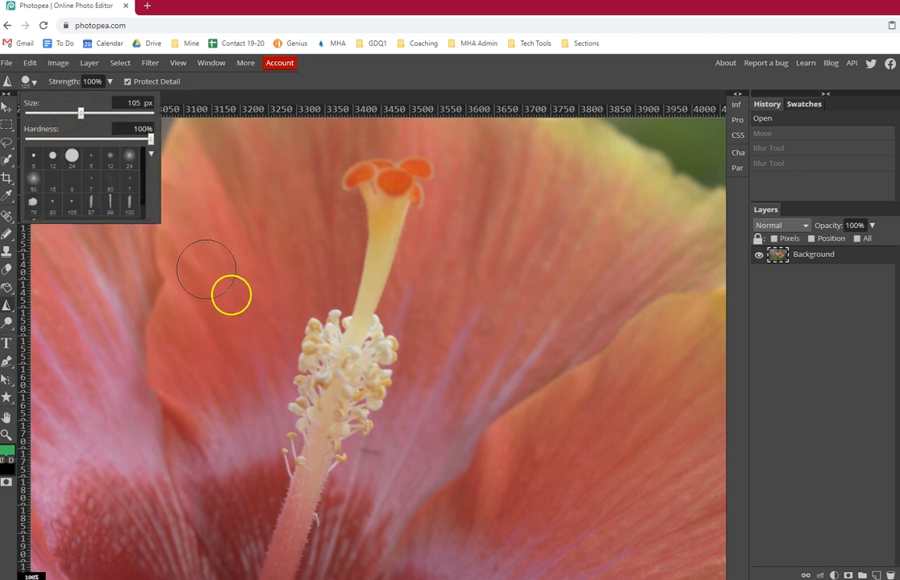
{"action": "left_click_drag", "start_coordinate": [149, 139], "coordinate": [95, 136]}
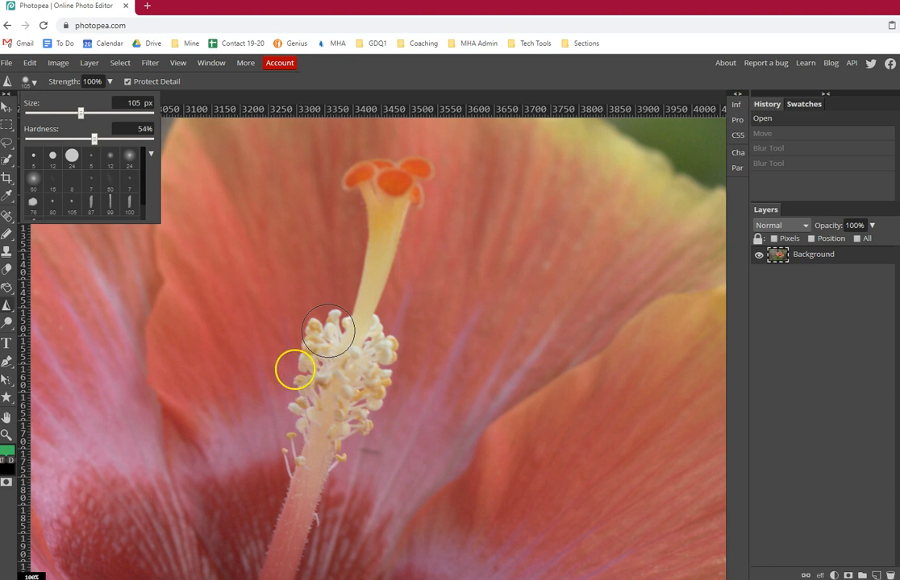
- Sharpen the flower's stamen, including the pollen cluster and the stalk
{"action": "left_click", "coordinate": [297, 362]}
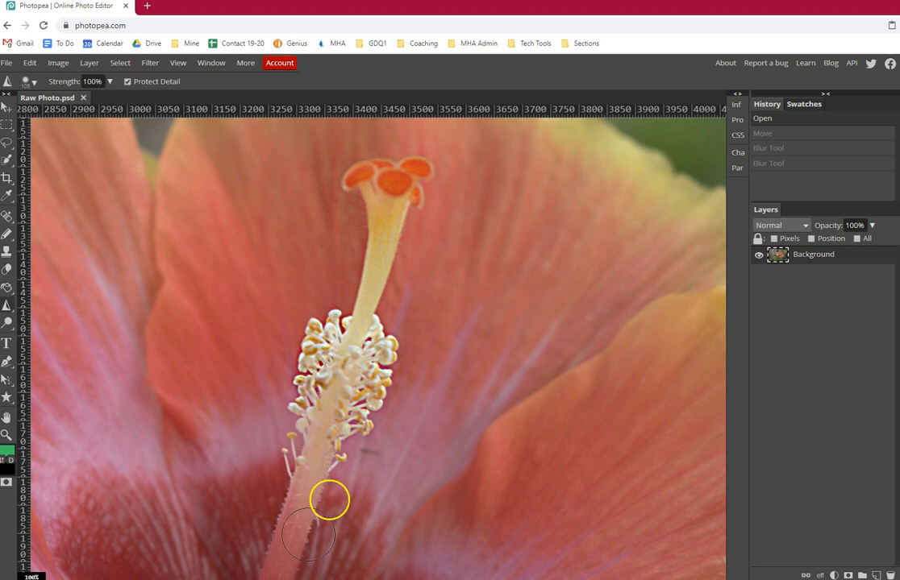
{"action": "mouse_move", "coordinate": [359, 413]}
{"action": "left_mouse_down"}
{"action": "mouse_move", "coordinate": [375, 350]}
{"action": "mouse_move", "coordinate": [338, 443]}
{"action": "mouse_move", "coordinate": [312, 554]}
{"action": "left_mouse_up"}
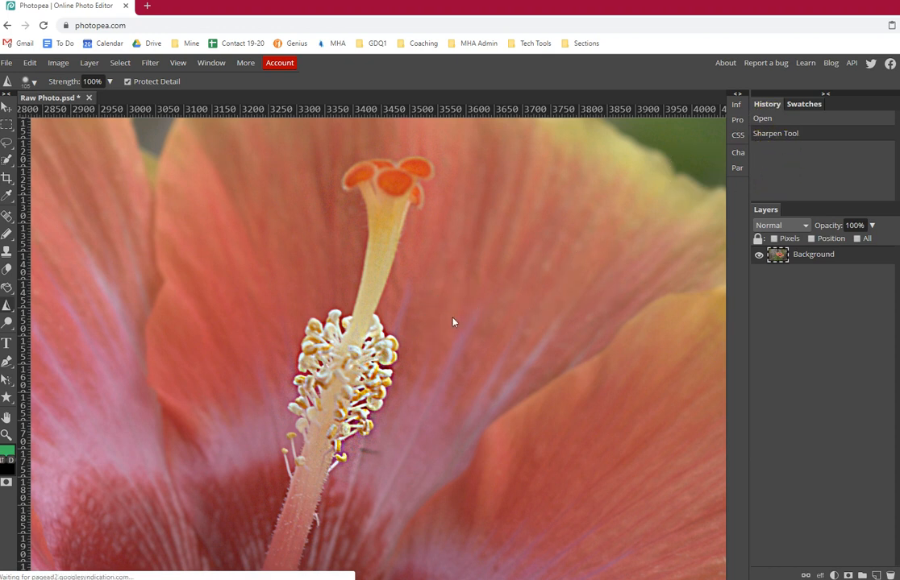
- Undo the sharpening applied to the stamen
{"action": "key", "text": "ctrl+z"}
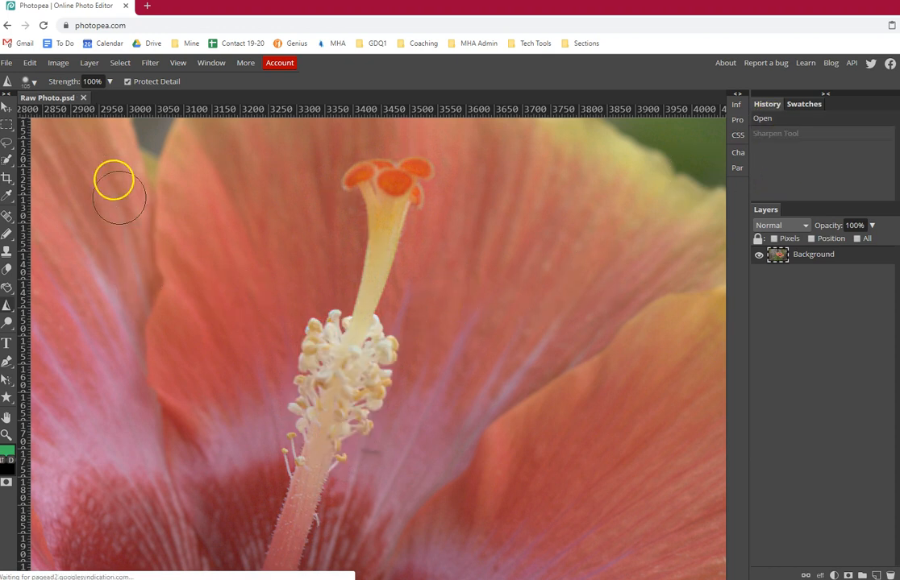
{"action": "left_click", "coordinate": [30, 64]}
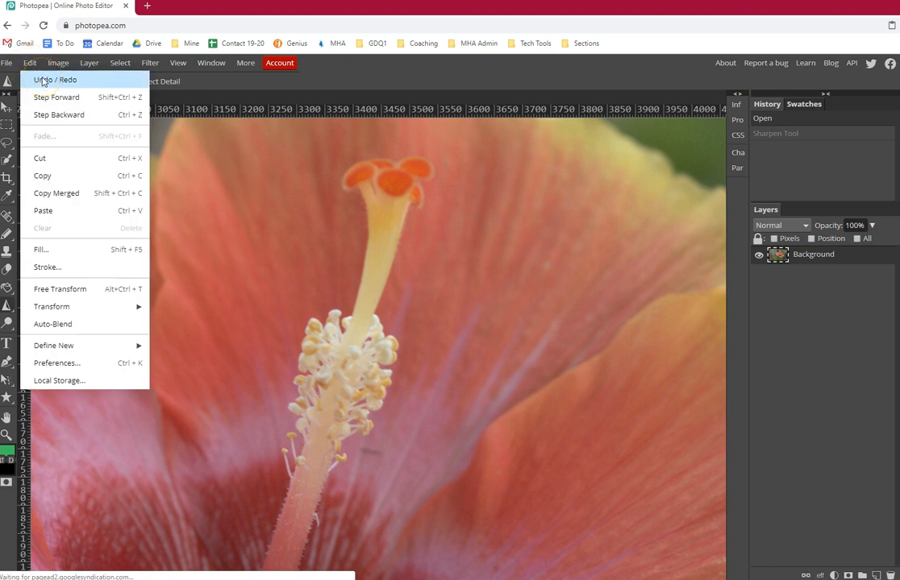
{"action": "left_click", "coordinate": [60, 116]}
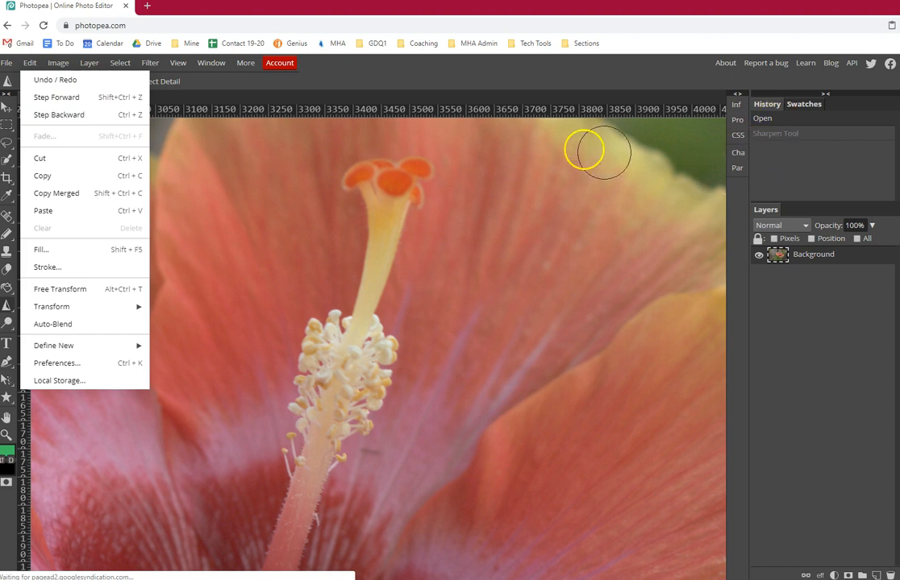
{"action": "left_click", "coordinate": [350, 77]}
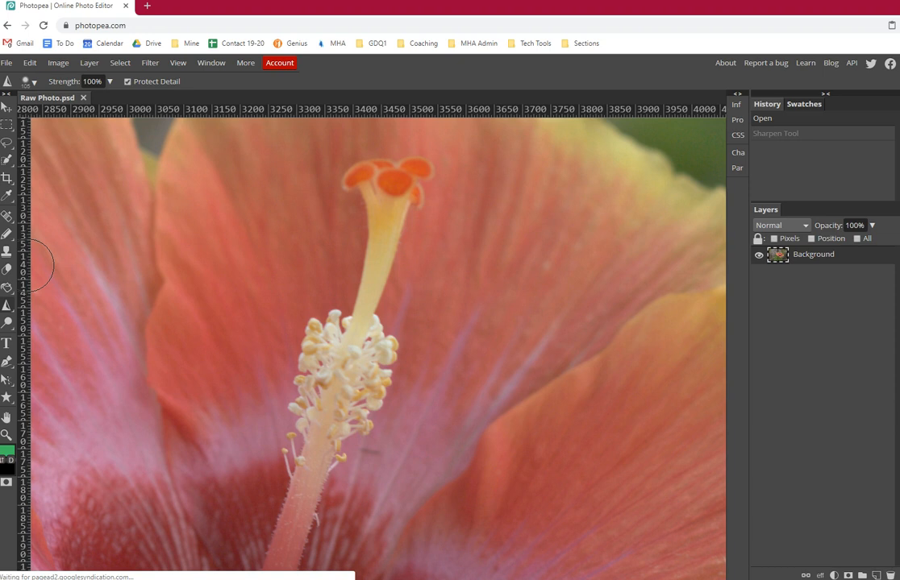
{"action": "right_click", "coordinate": [7, 397]}
{"action": "right_click", "coordinate": [7, 288]}
{"action": "right_click", "coordinate": [8, 323]}
{"action": "right_click", "coordinate": [8, 308]}
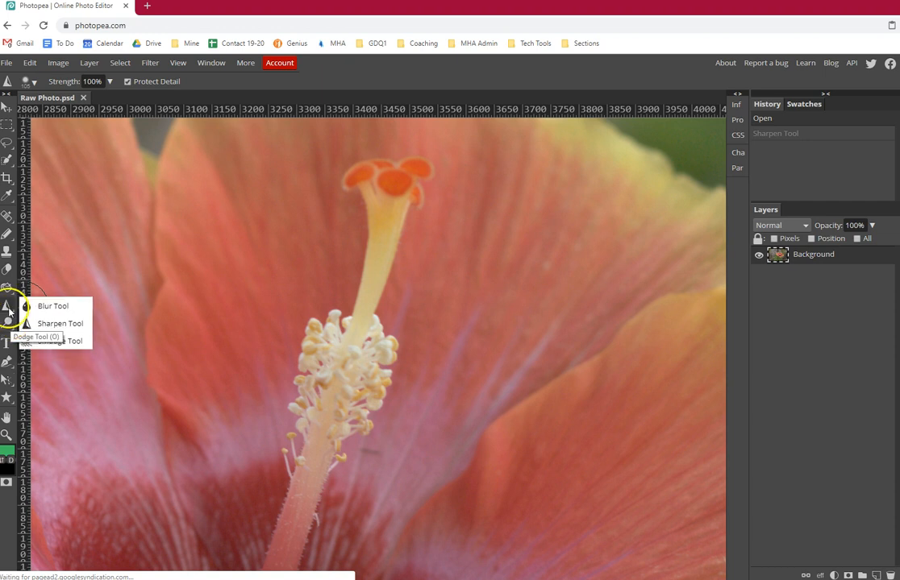
- Set up the Dodge tool for midtones with 82% exposure, a 225 px brush size and a reduced brush hardness
{"action": "right_click", "coordinate": [8, 322]}
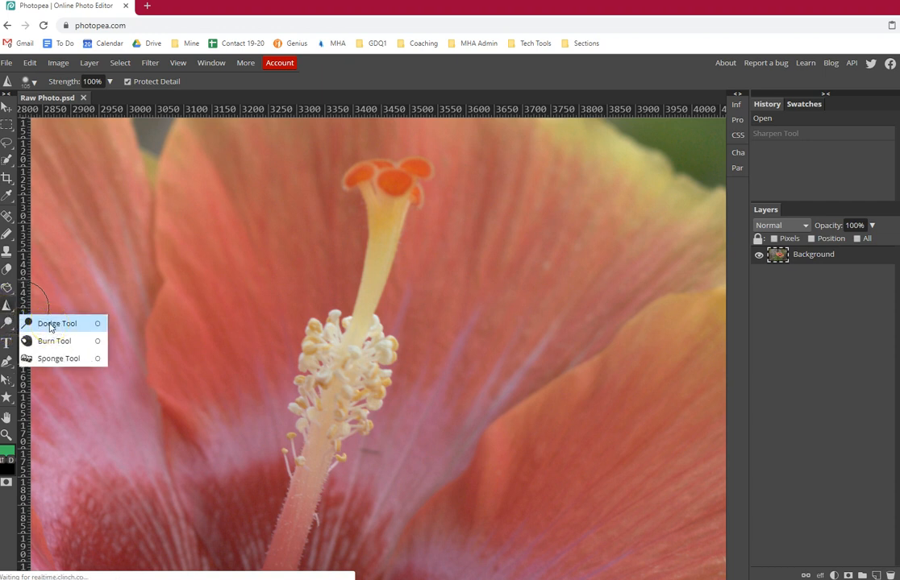
{"action": "left_click", "coordinate": [50, 324]}
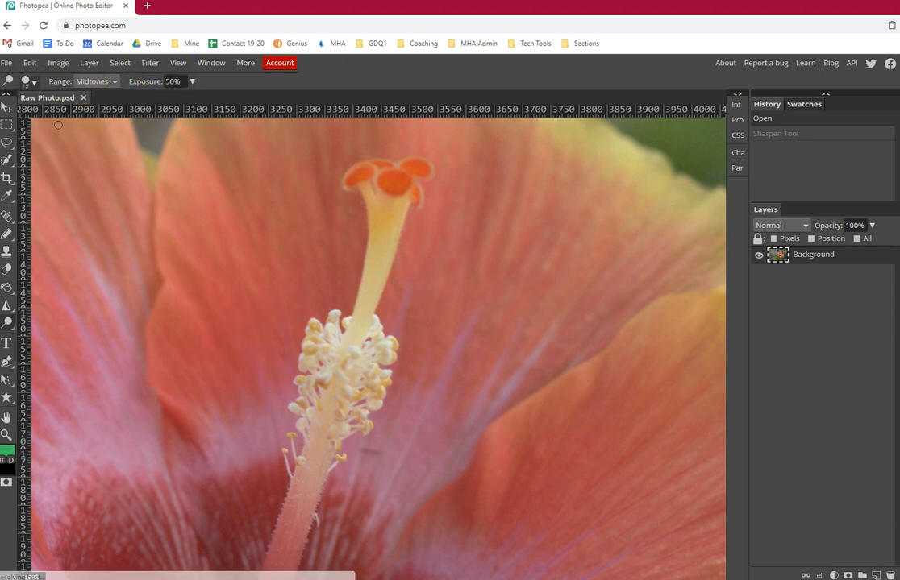
{"action": "left_click", "coordinate": [194, 83]}
{"action": "left_click_drag", "start_coordinate": [166, 103], "coordinate": [185, 101]}
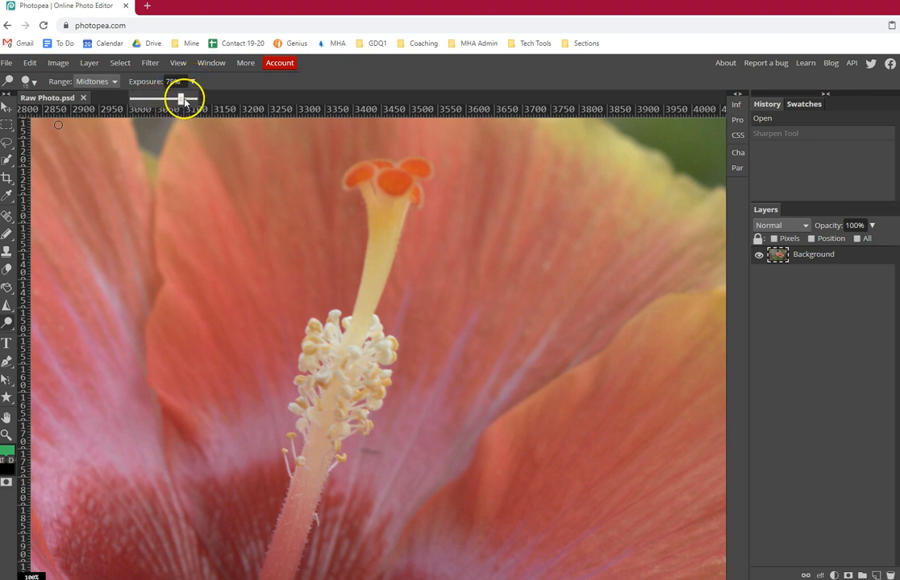
{"action": "left_click", "coordinate": [33, 81]}
{"action": "left_click_drag", "start_coordinate": [54, 112], "coordinate": [98, 113]}
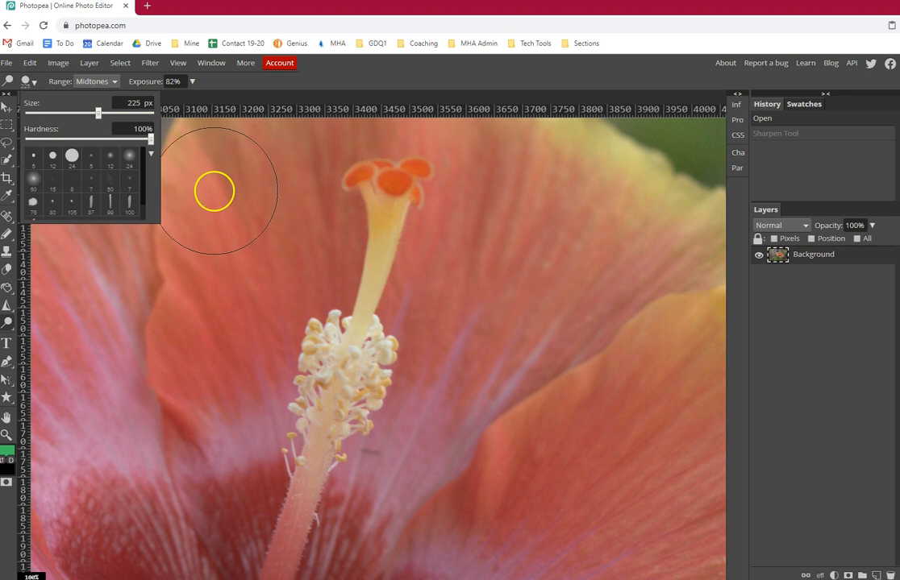
{"action": "left_click_drag", "start_coordinate": [149, 142], "coordinate": [96, 139]}
- Lighten the flower's stamen and the petal around it with the Dodge tool, from the orange tips down along the stalk
{"action": "mouse_move", "coordinate": [314, 357]}
{"action": "left_mouse_down"}
{"action": "mouse_move", "coordinate": [367, 346]}
{"action": "mouse_move", "coordinate": [374, 355]}
{"action": "mouse_move", "coordinate": [357, 391]}
{"action": "mouse_move", "coordinate": [321, 422]}
{"action": "mouse_move", "coordinate": [341, 321]}
{"action": "left_mouse_up"}
{"action": "mouse_move", "coordinate": [365, 258]}
{"action": "left_mouse_down"}
{"action": "mouse_move", "coordinate": [391, 184]}
{"action": "mouse_move", "coordinate": [414, 214]}
{"action": "mouse_move", "coordinate": [407, 294]}
{"action": "mouse_move", "coordinate": [384, 304]}
{"action": "mouse_move", "coordinate": [337, 237]}
{"action": "left_mouse_up"}
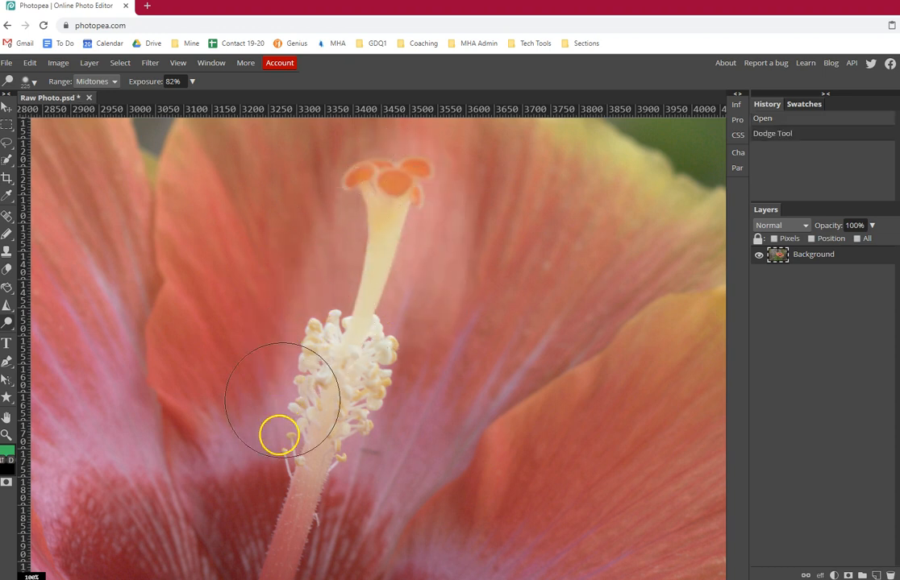
{"action": "mouse_move", "coordinate": [329, 462]}
{"action": "left_mouse_down"}
{"action": "mouse_move", "coordinate": [307, 483]}
{"action": "mouse_move", "coordinate": [311, 452]}
{"action": "left_mouse_up"}
- Lighten the dark red centre of the flower on both sides of the stalk with the Dodge tool
{"action": "key", "text": "ctrl+minus"}
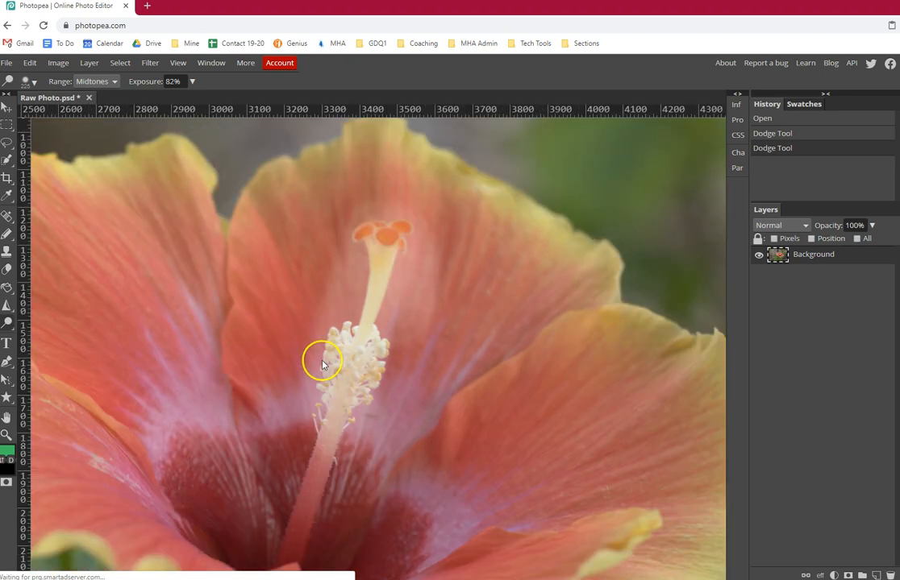
{"action": "key", "text": "ctrl+minus"}
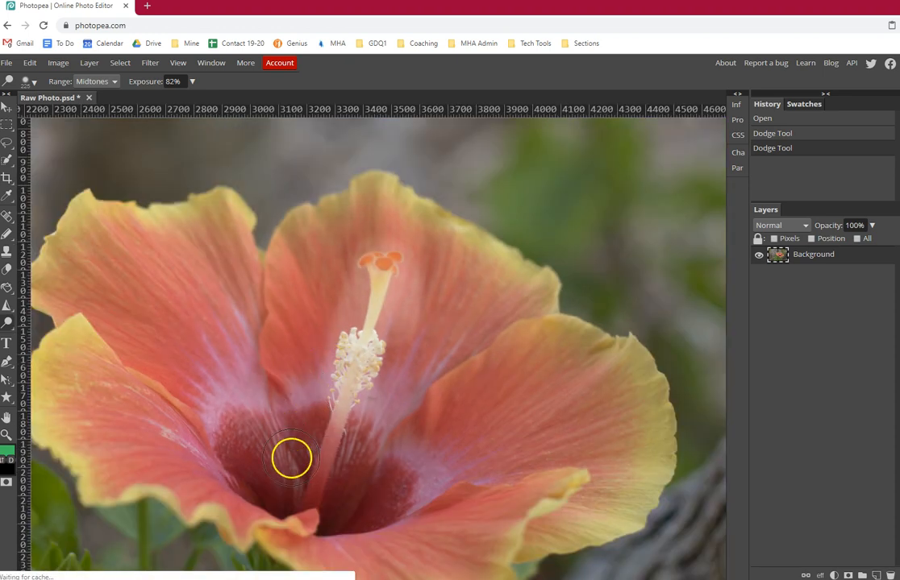
{"action": "key", "text": "space"}
{"action": "left_click_drag", "start_coordinate": [288, 470], "coordinate": [327, 317]}
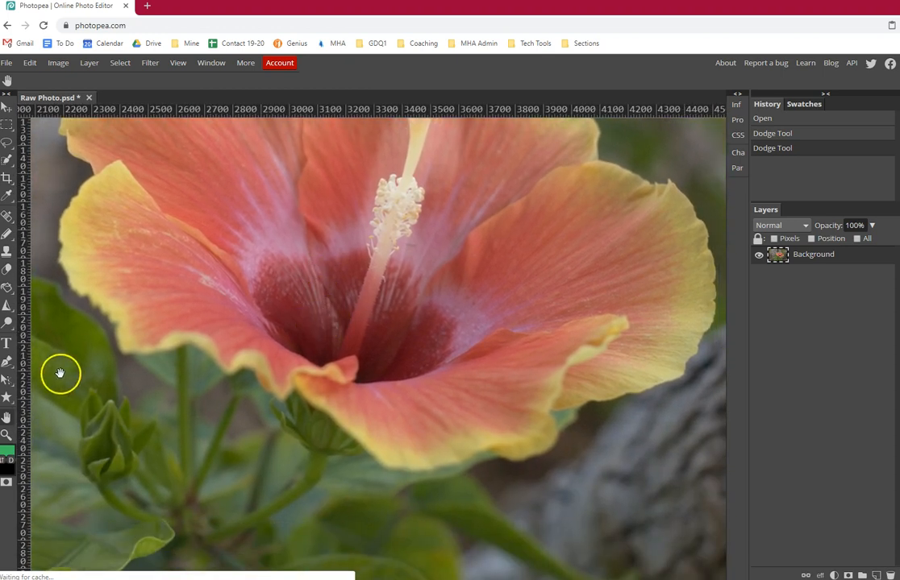
{"action": "right_click", "coordinate": [8, 322]}
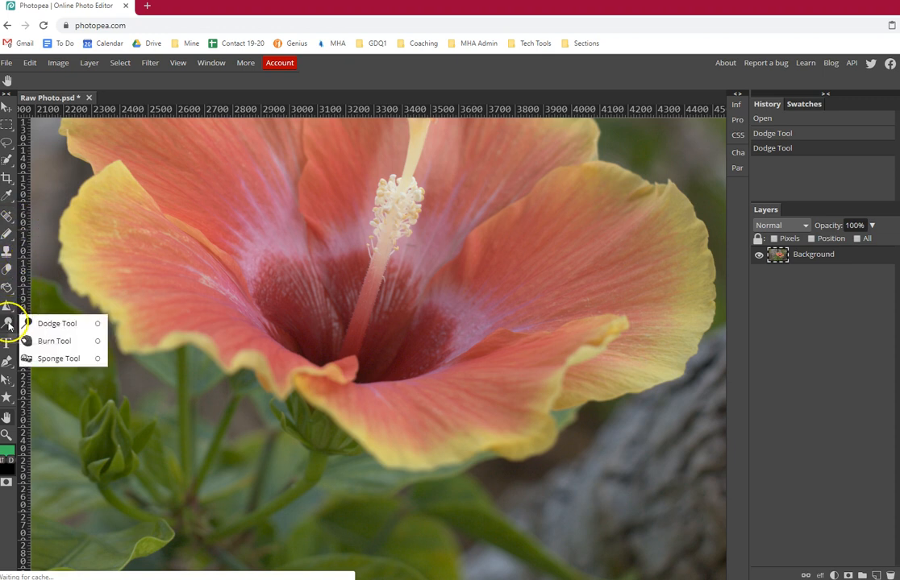
{"action": "left_click", "coordinate": [65, 324]}
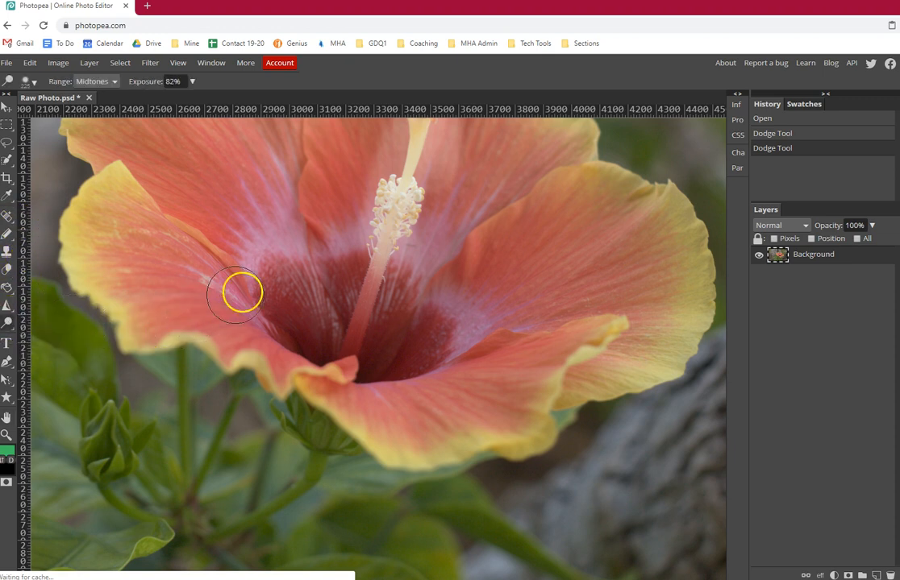
{"action": "mouse_move", "coordinate": [292, 312]}
{"action": "left_mouse_down"}
{"action": "mouse_move", "coordinate": [313, 333]}
{"action": "mouse_move", "coordinate": [344, 298]}
{"action": "mouse_move", "coordinate": [345, 279]}
{"action": "mouse_move", "coordinate": [271, 303]}
{"action": "mouse_move", "coordinate": [283, 306]}
{"action": "left_mouse_up"}
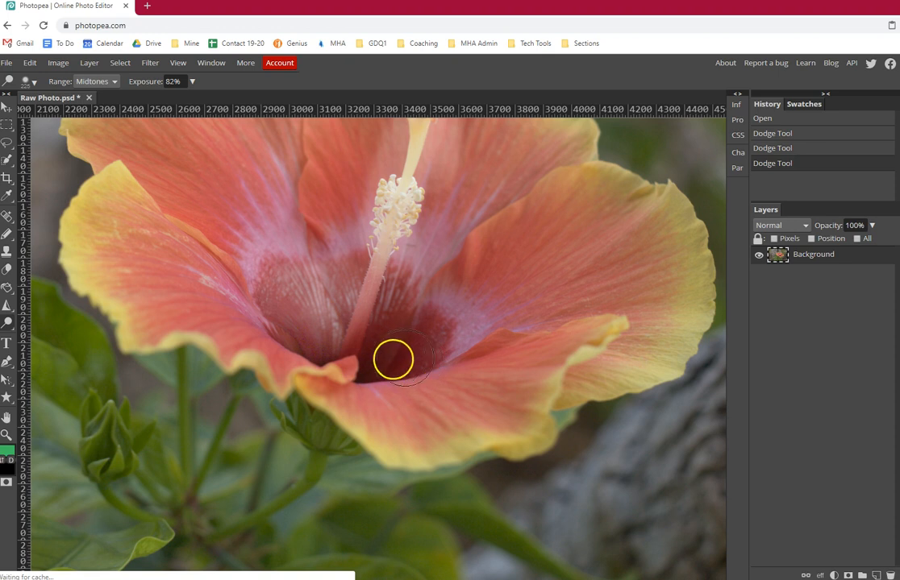
{"action": "mouse_move", "coordinate": [377, 356]}
{"action": "left_mouse_down"}
{"action": "mouse_move", "coordinate": [434, 327]}
{"action": "mouse_move", "coordinate": [393, 311]}
{"action": "mouse_move", "coordinate": [403, 292]}
{"action": "mouse_move", "coordinate": [399, 302]}
{"action": "left_mouse_up"}
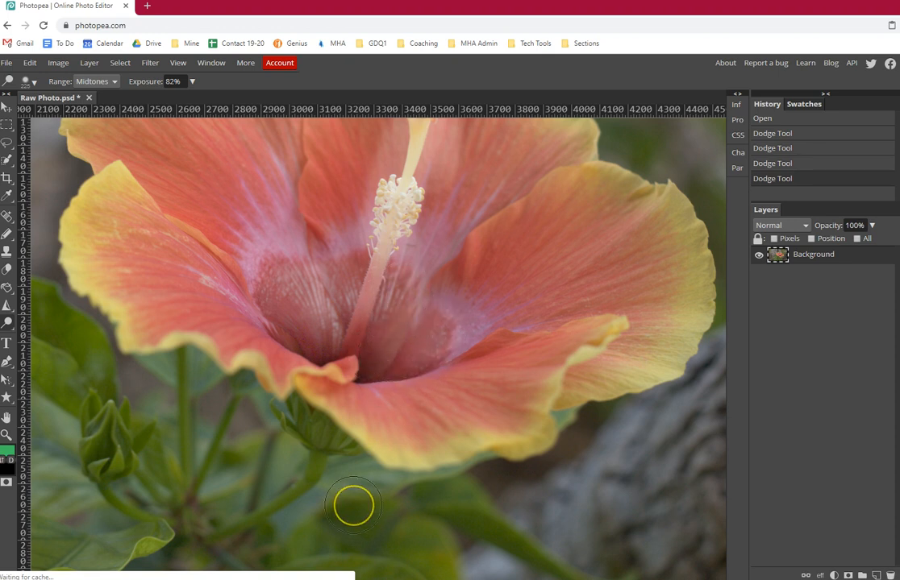
- Revert the photo to its opened state in the history, discarding all the Dodge strokes
{"action": "scroll", "coordinate": [353, 507], "scroll_direction": "down", "scroll_amount": 5}
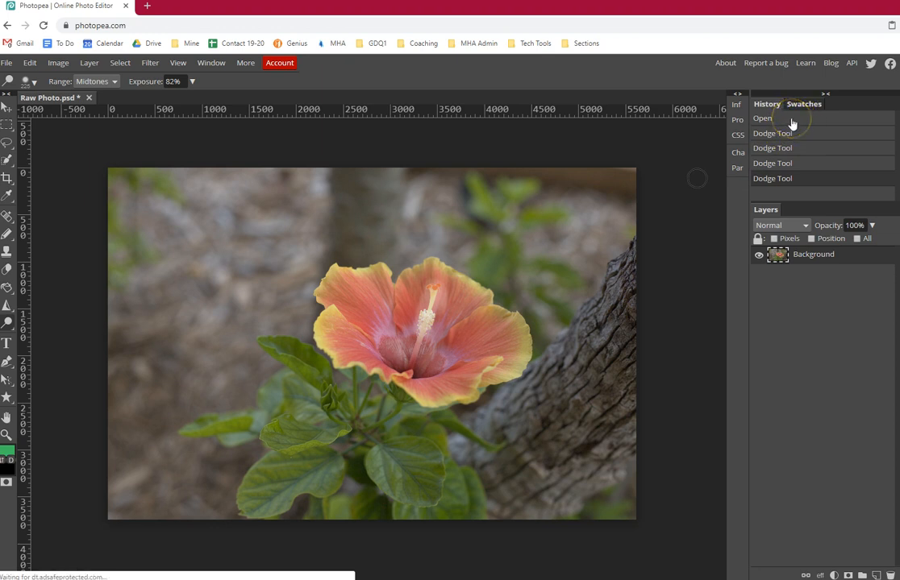
{"action": "left_click", "coordinate": [763, 121]}
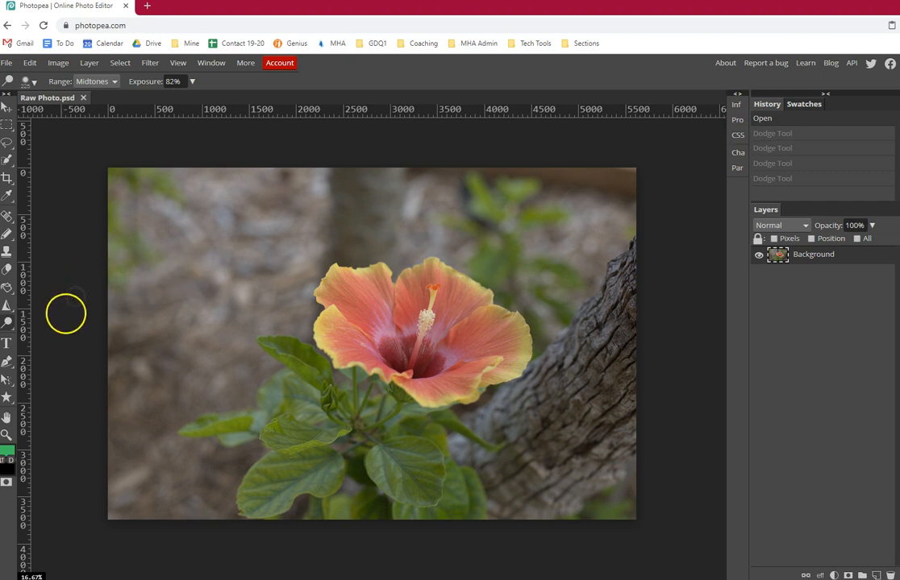
- Set up the Burn tool for midtones with a 220 px brush size and 79% exposure
{"action": "right_click", "coordinate": [6, 322]}
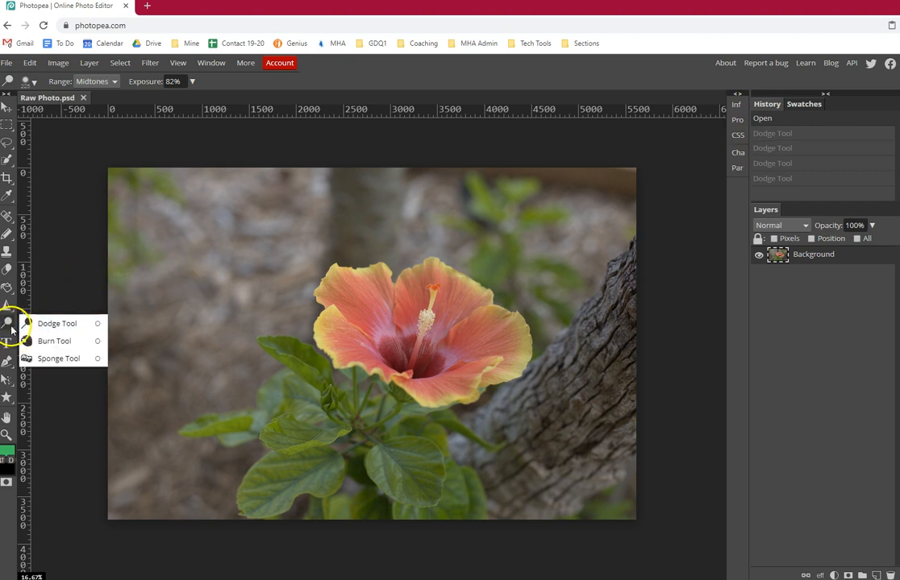
{"action": "left_click", "coordinate": [51, 341]}
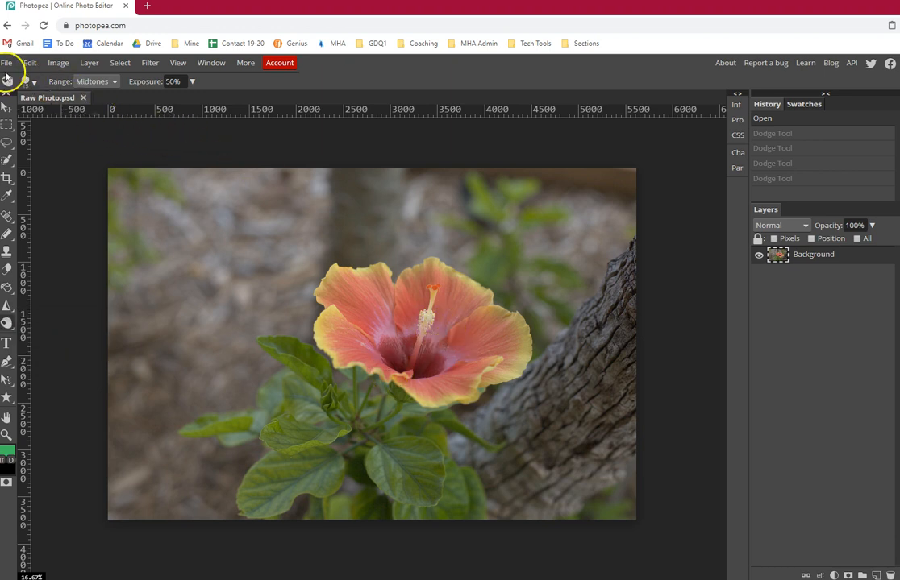
{"action": "left_click", "coordinate": [33, 81]}
{"action": "left_click_drag", "start_coordinate": [53, 115], "coordinate": [98, 114]}
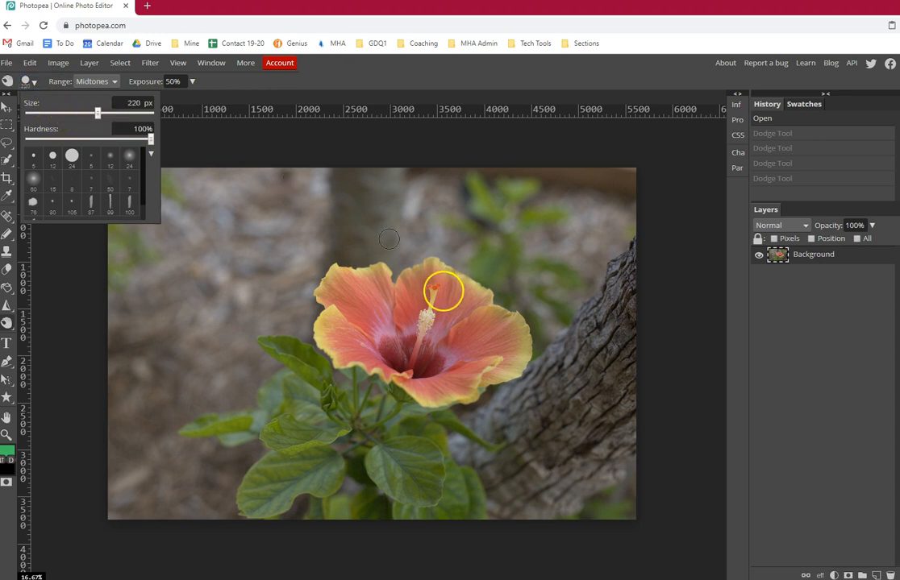
{"action": "left_click", "coordinate": [191, 81]}
{"action": "left_click_drag", "start_coordinate": [164, 97], "coordinate": [174, 100]}
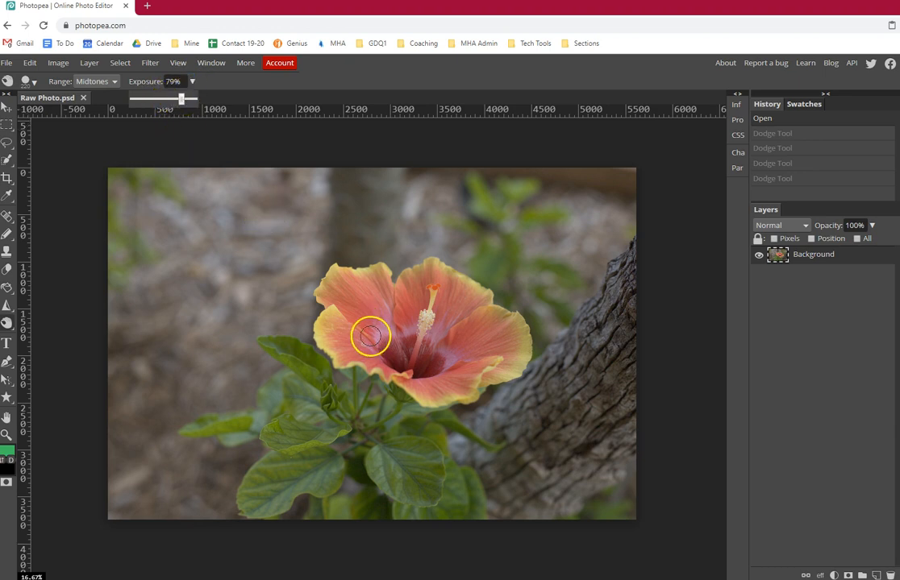
{"action": "key", "text": "ctrl+plus"}
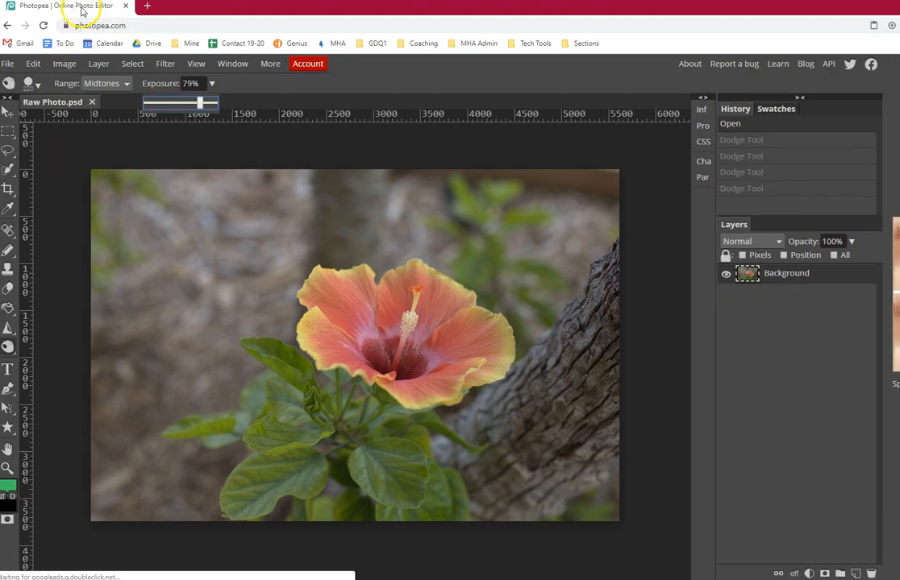
{"action": "key", "text": "ctrl+plus"}
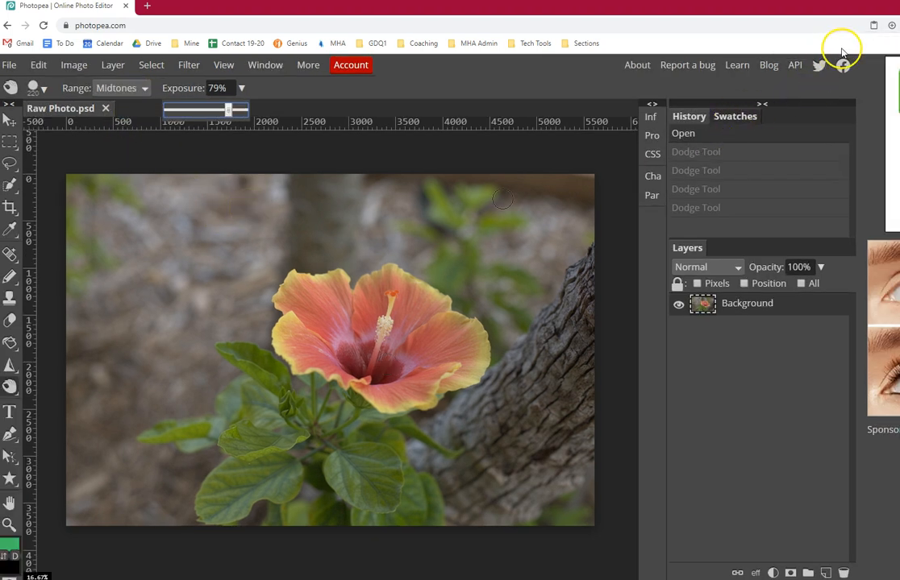
{"action": "key", "text": "ctrl+minus"}
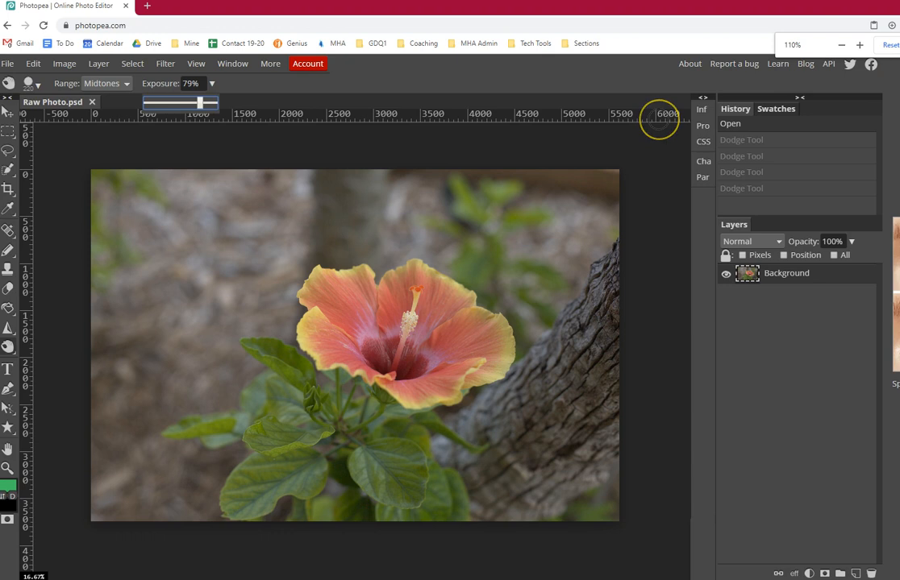
{"action": "key", "text": "ctrl+minus"}
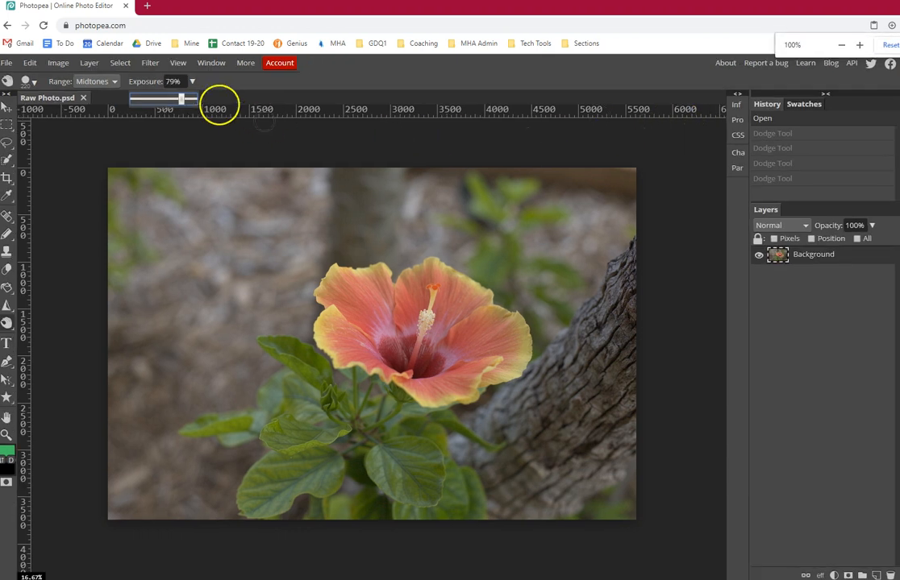
- Set the Burn tool's exposure to 80%
{"action": "left_click", "coordinate": [183, 98]}
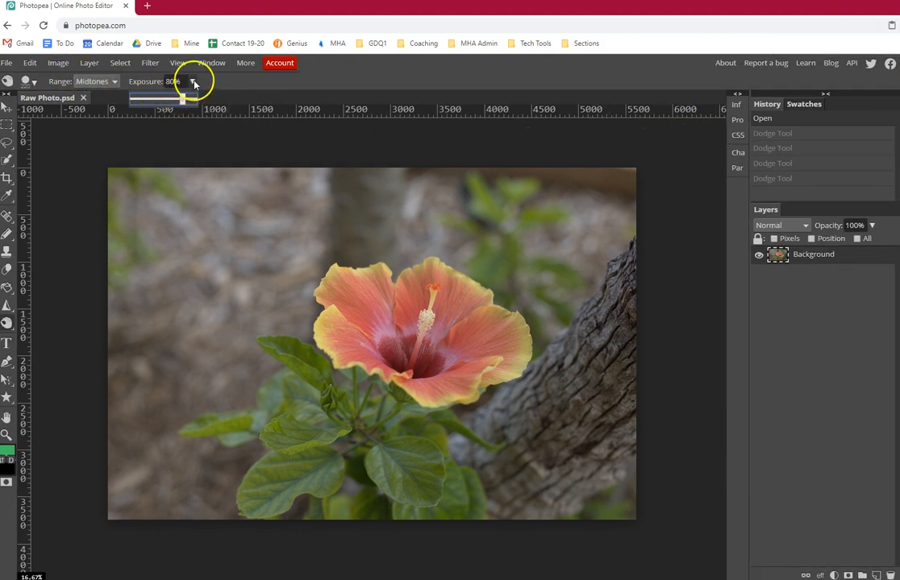
{"action": "left_click", "coordinate": [255, 83]}
{"action": "key", "text": "ctrl+plus"}
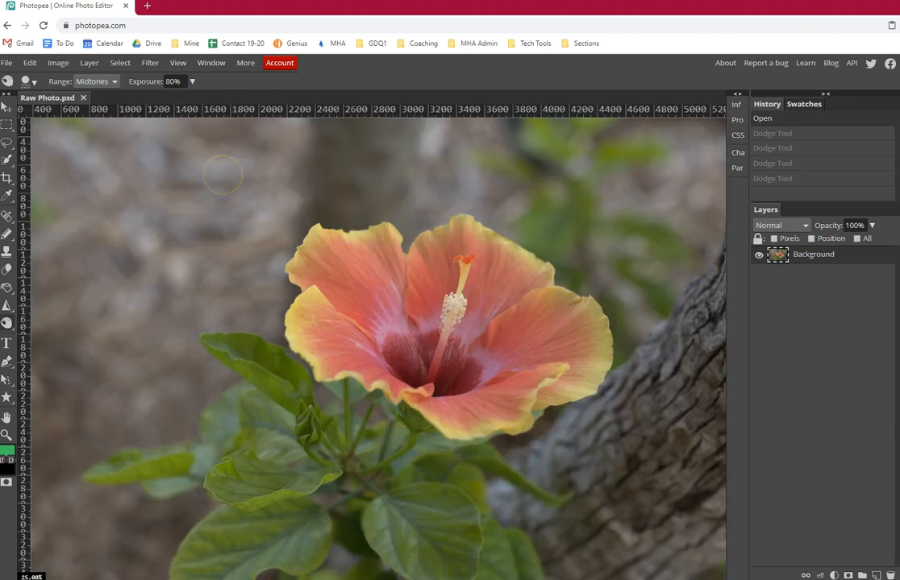
{"action": "key", "text": "ctrl+minus"}
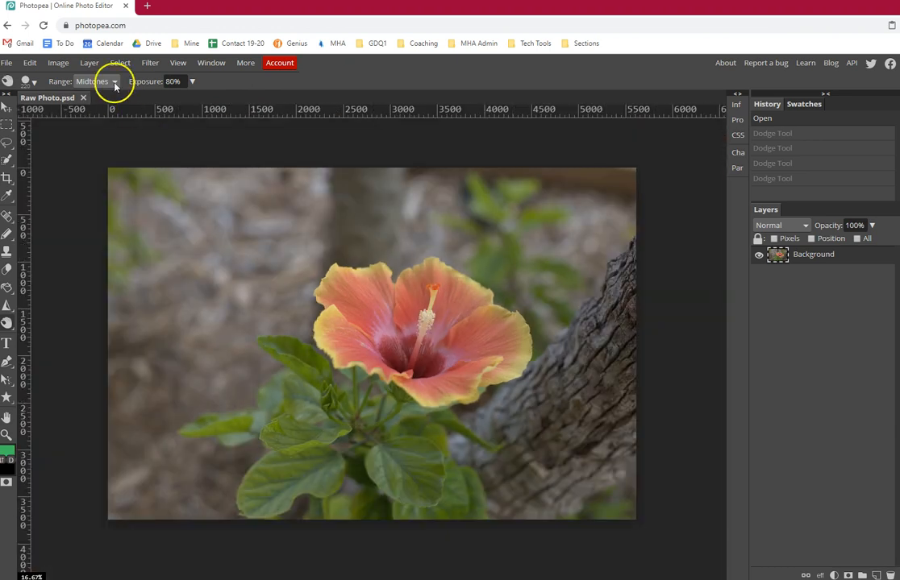
{"action": "left_click", "coordinate": [193, 81]}
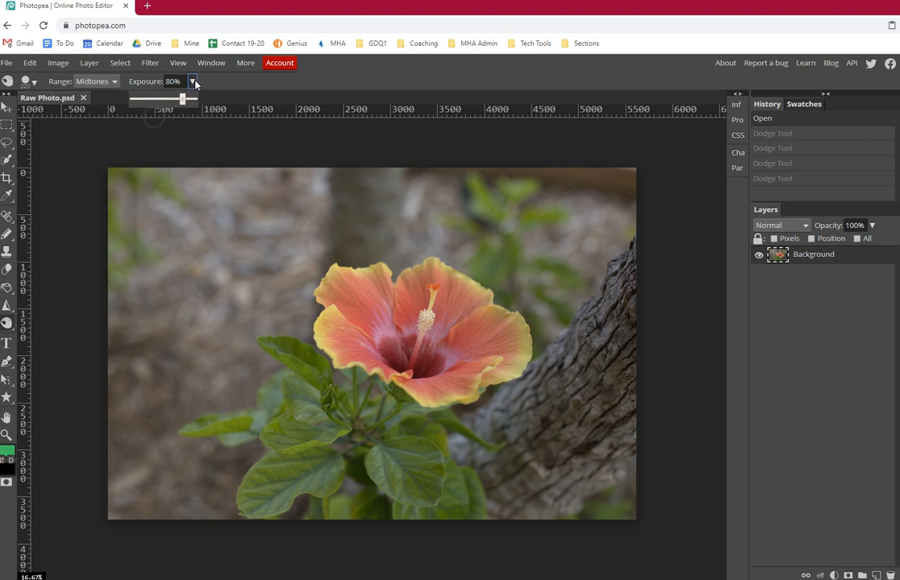
{"action": "mouse_move", "coordinate": [183, 98]}
{"action": "left_mouse_down"}
{"action": "mouse_move", "coordinate": [126, 97]}
{"action": "mouse_move", "coordinate": [183, 98]}
{"action": "left_mouse_up"}
{"action": "left_click", "coordinate": [193, 81]}
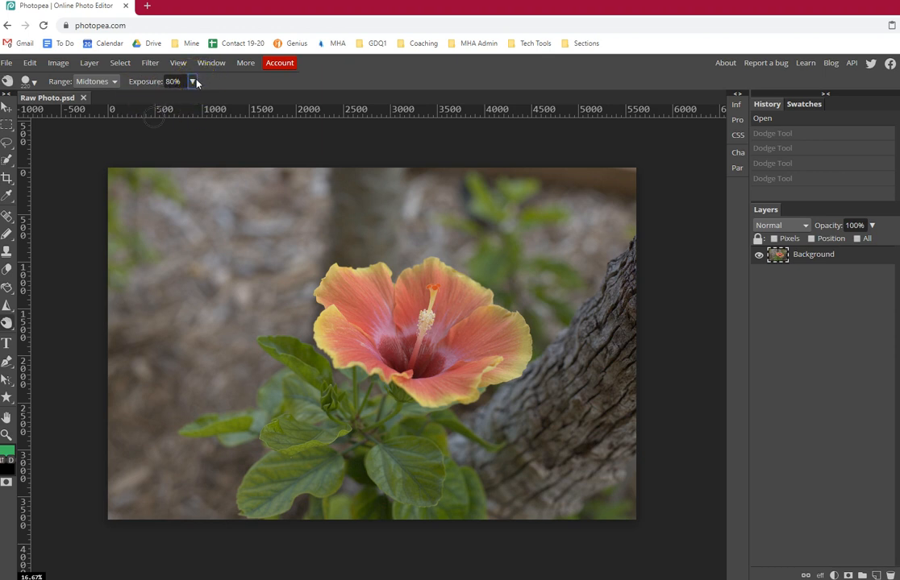
- Darken the outer yellow edge of the flower's right-hand petal with the Burn tool
{"action": "key", "text": "ctrl+plus"}
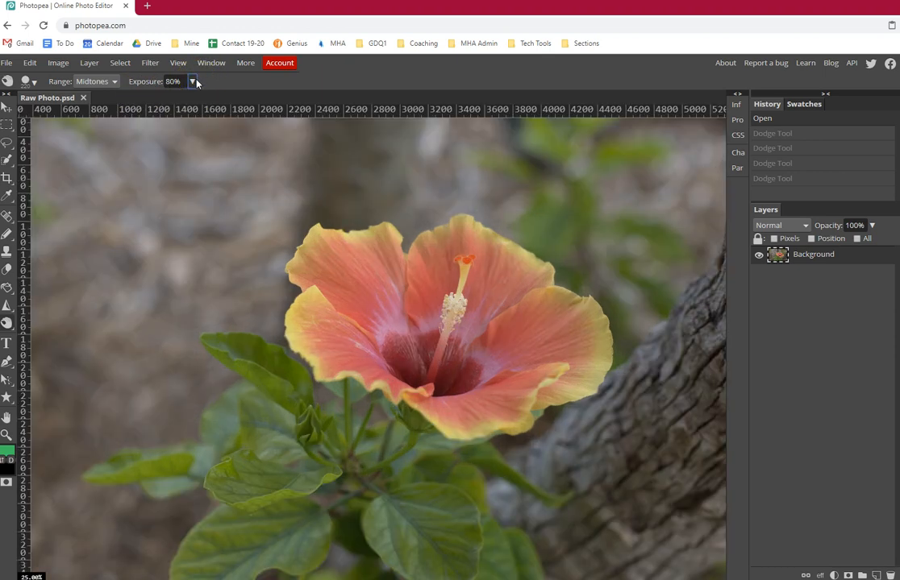
{"action": "key", "text": "ctrl+plus"}
{"action": "key", "text": "ctrl+plus"}
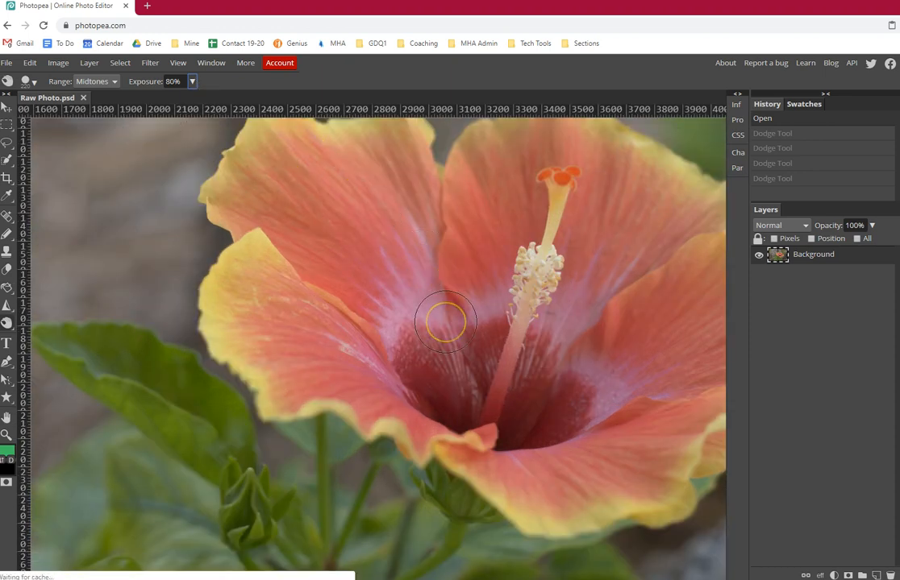
{"action": "key", "text": "space"}
{"action": "left_click_drag", "start_coordinate": [446, 315], "coordinate": [233, 349]}
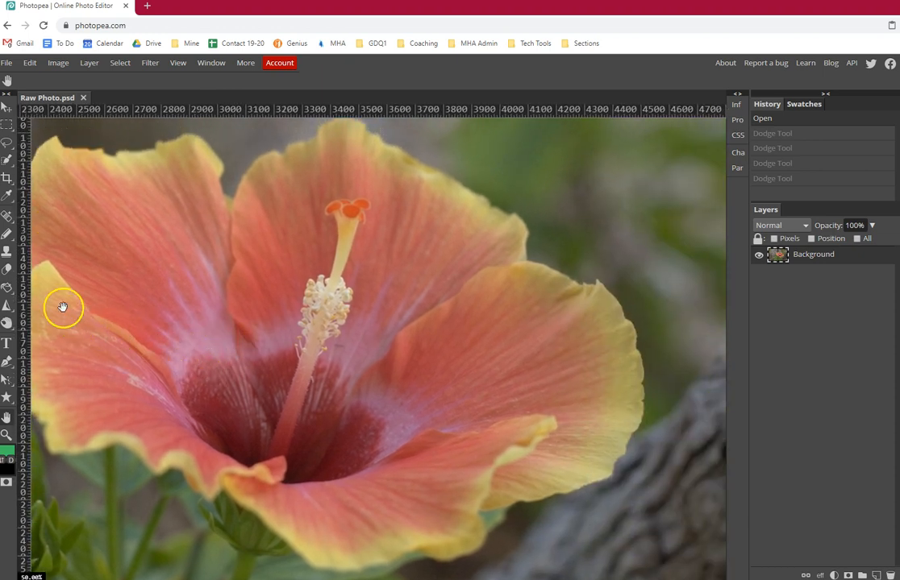
{"action": "right_click", "coordinate": [8, 324]}
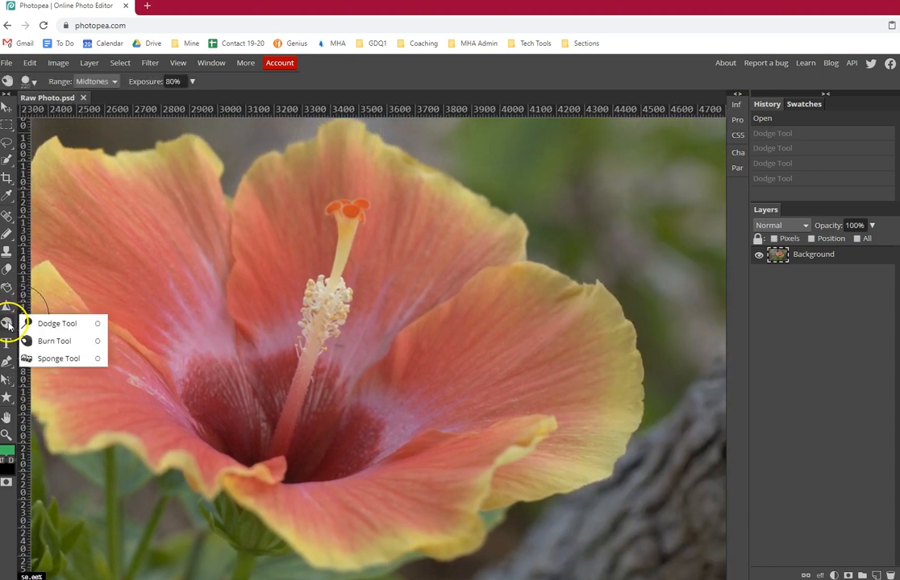
{"action": "left_click", "coordinate": [55, 341]}
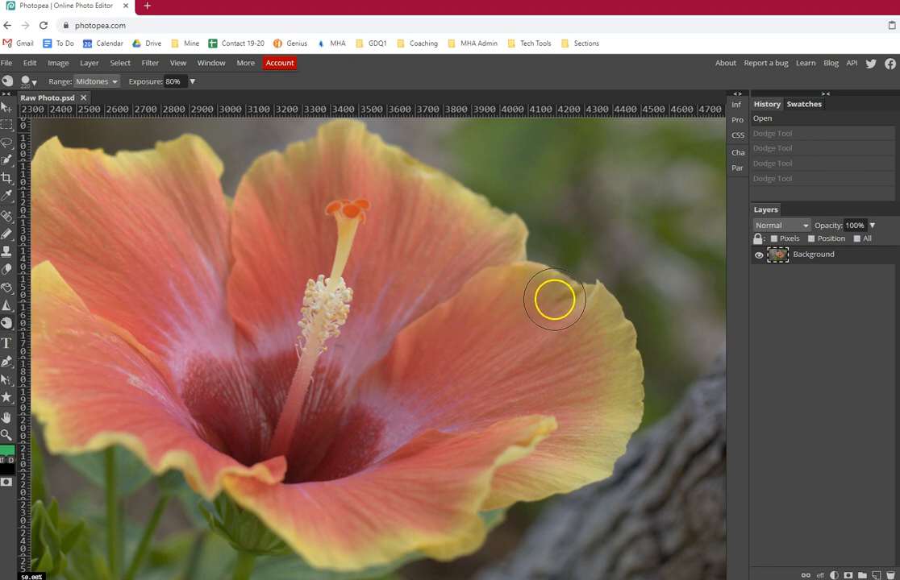
{"action": "mouse_move", "coordinate": [568, 305]}
{"action": "left_mouse_down"}
{"action": "mouse_move", "coordinate": [597, 320]}
{"action": "mouse_move", "coordinate": [577, 438]}
{"action": "mouse_move", "coordinate": [548, 490]}
{"action": "mouse_move", "coordinate": [511, 490]}
{"action": "mouse_move", "coordinate": [618, 452]}
{"action": "mouse_move", "coordinate": [648, 364]}
{"action": "mouse_move", "coordinate": [598, 405]}
{"action": "left_mouse_up"}
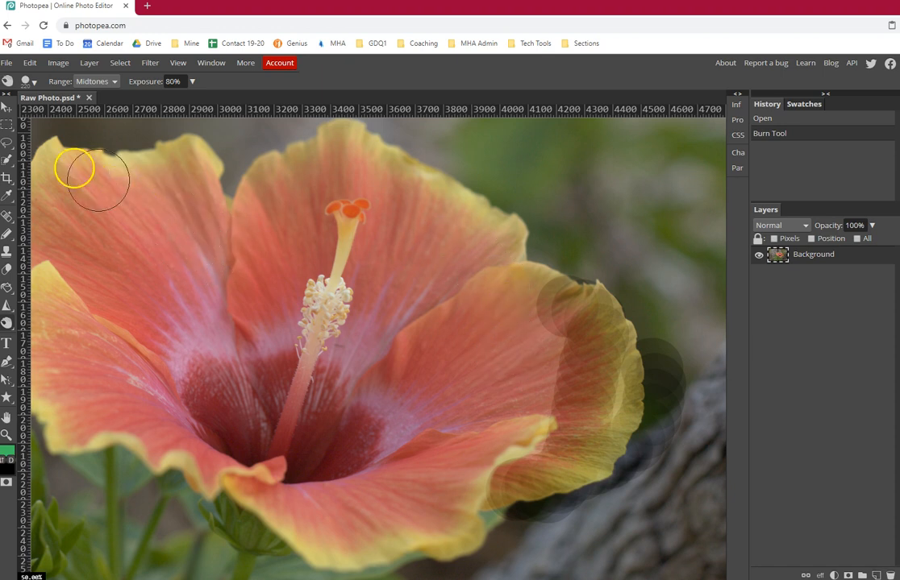
- Set the Burn tool to 61% hardness and 45% exposure, then darken the flower's deep red centre around the base of the stamen
{"action": "left_click", "coordinate": [35, 81]}
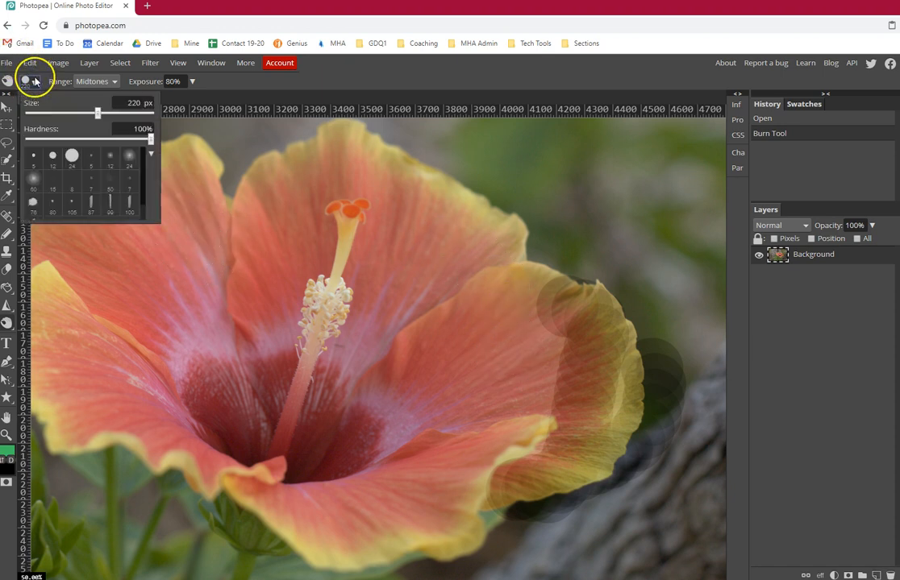
{"action": "left_click_drag", "start_coordinate": [149, 138], "coordinate": [102, 141]}
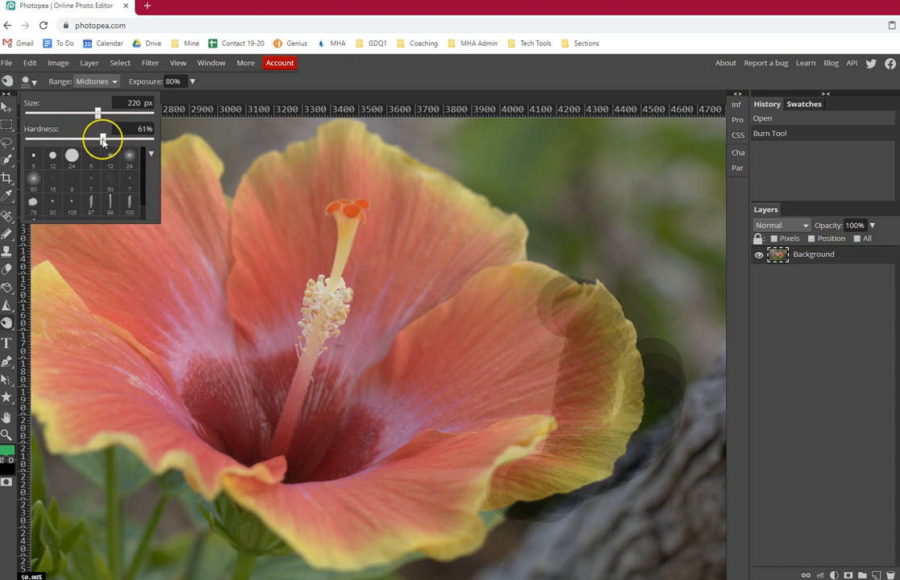
{"action": "left_click", "coordinate": [192, 82]}
{"action": "left_click_drag", "start_coordinate": [183, 98], "coordinate": [161, 98]}
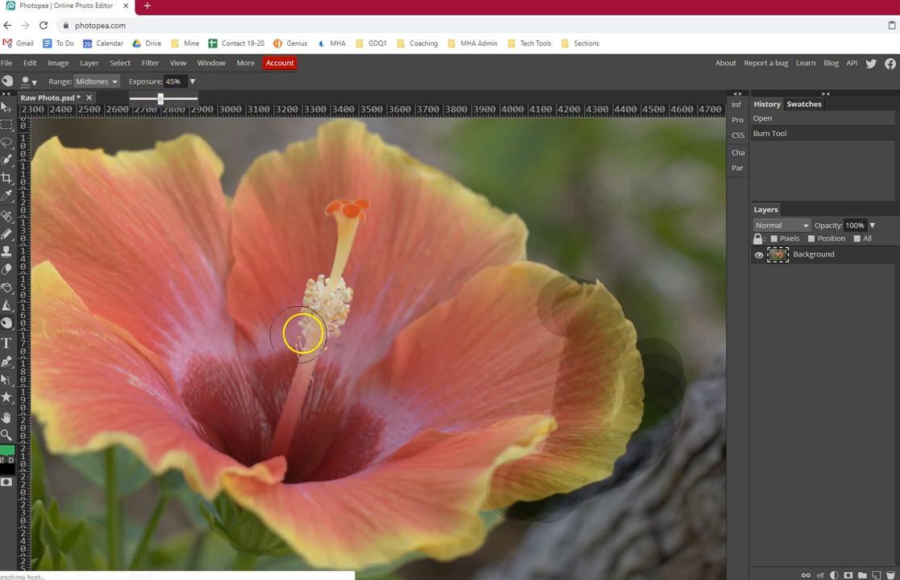
{"action": "mouse_move", "coordinate": [242, 429]}
{"action": "left_mouse_down"}
{"action": "mouse_move", "coordinate": [227, 406]}
{"action": "mouse_move", "coordinate": [245, 394]}
{"action": "mouse_move", "coordinate": [267, 396]}
{"action": "mouse_move", "coordinate": [245, 436]}
{"action": "mouse_move", "coordinate": [337, 450]}
{"action": "mouse_move", "coordinate": [284, 448]}
{"action": "left_mouse_up"}
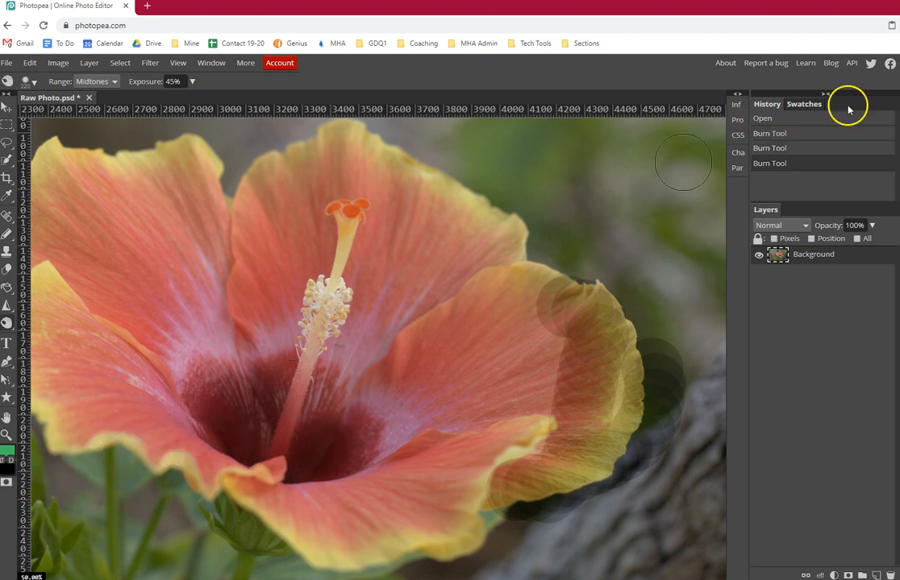
- Revert the photo to its opened state in the history, discarding all the Burn strokes
{"action": "left_click", "coordinate": [764, 121]}
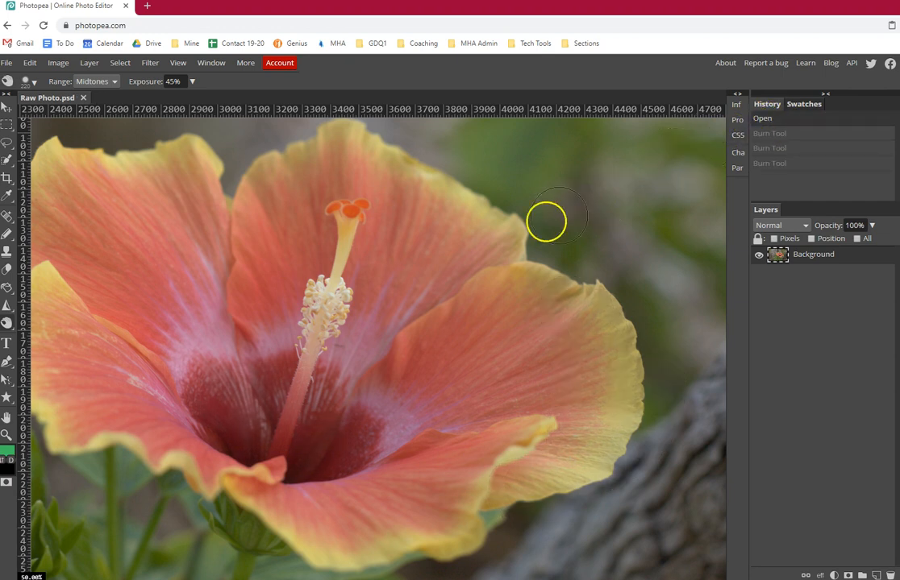
{"action": "right_click", "coordinate": [7, 322]}
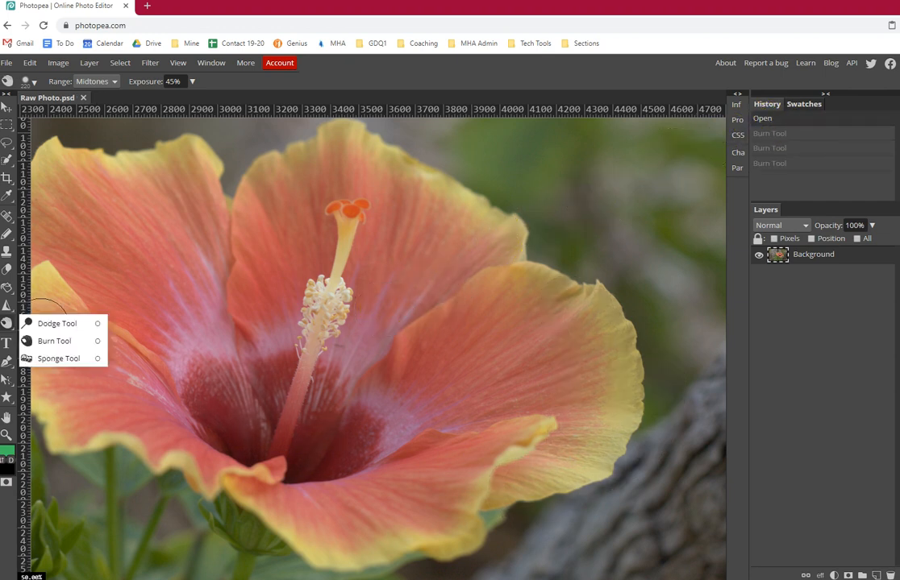
{"action": "left_click", "coordinate": [49, 323]}
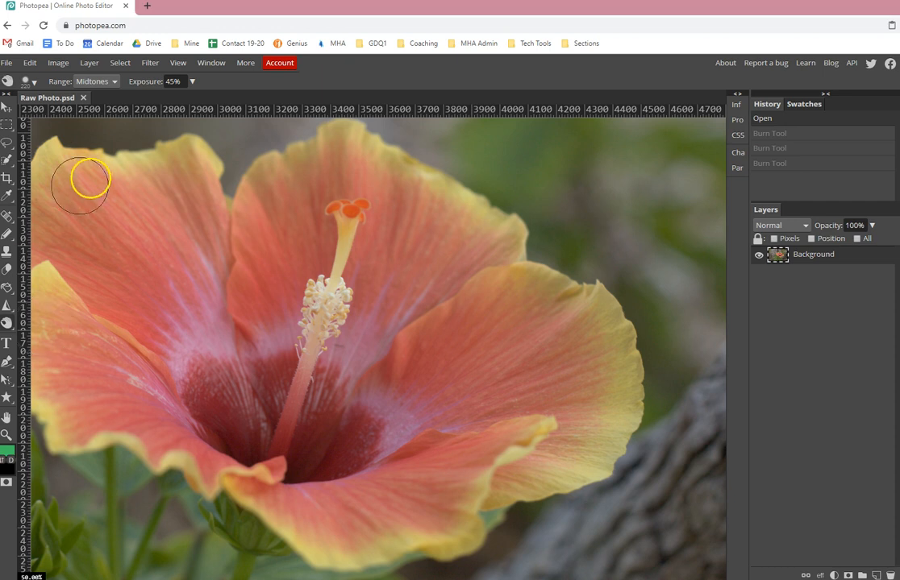
- Activate the Smudge tool and set its strength to 100%
{"action": "right_click", "coordinate": [6, 305]}
{"action": "right_click", "coordinate": [6, 287]}
{"action": "right_click", "coordinate": [6, 304]}
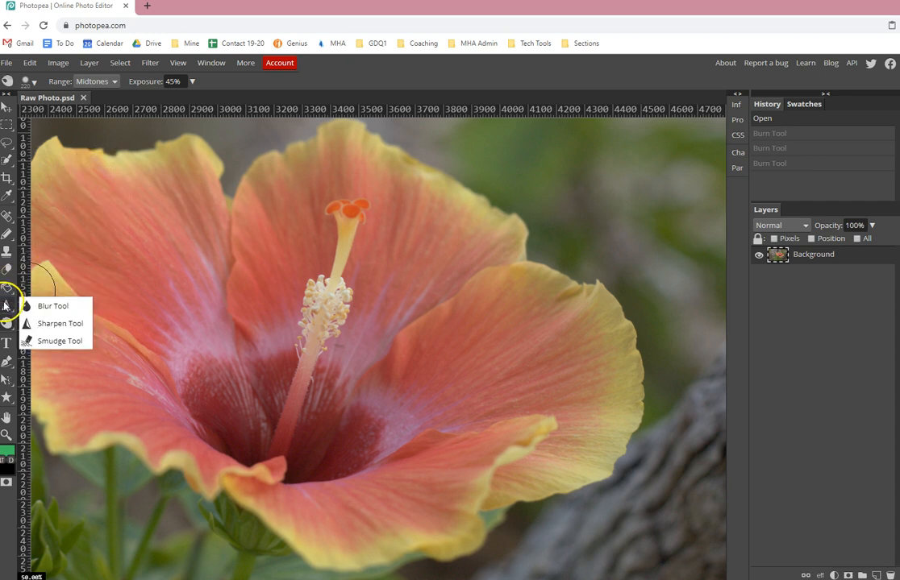
{"action": "left_click", "coordinate": [47, 343]}
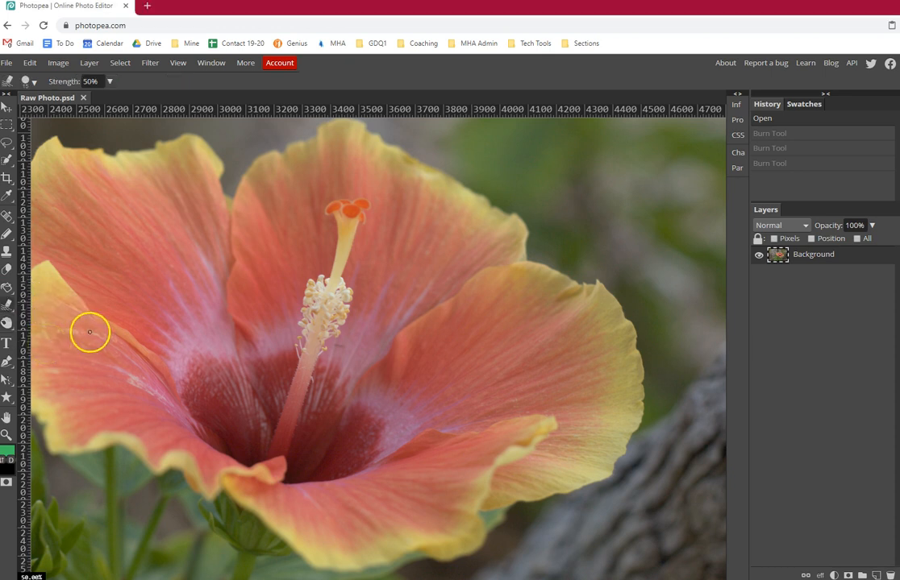
{"action": "left_click", "coordinate": [111, 84]}
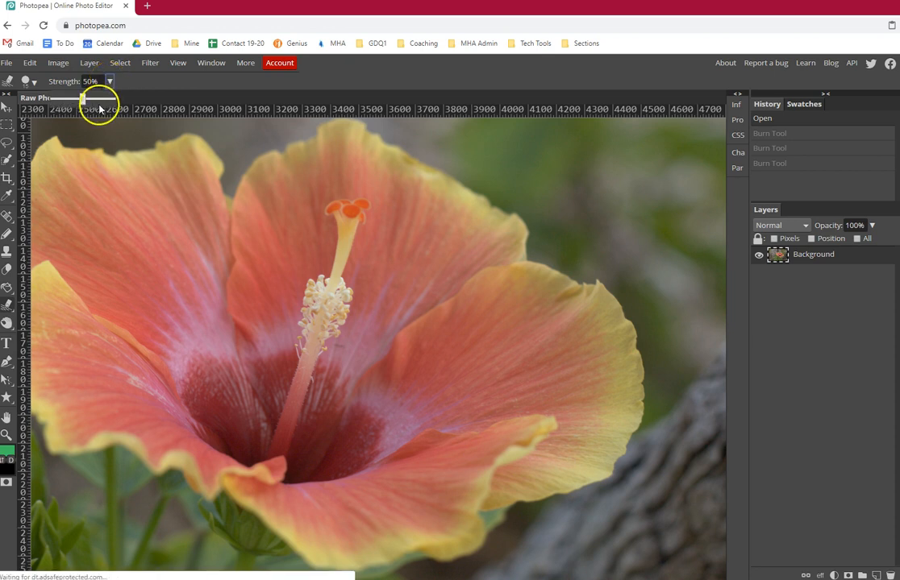
{"action": "left_click_drag", "start_coordinate": [84, 103], "coordinate": [103, 103]}
{"action": "left_click_drag", "start_coordinate": [104, 100], "coordinate": [106, 100]}
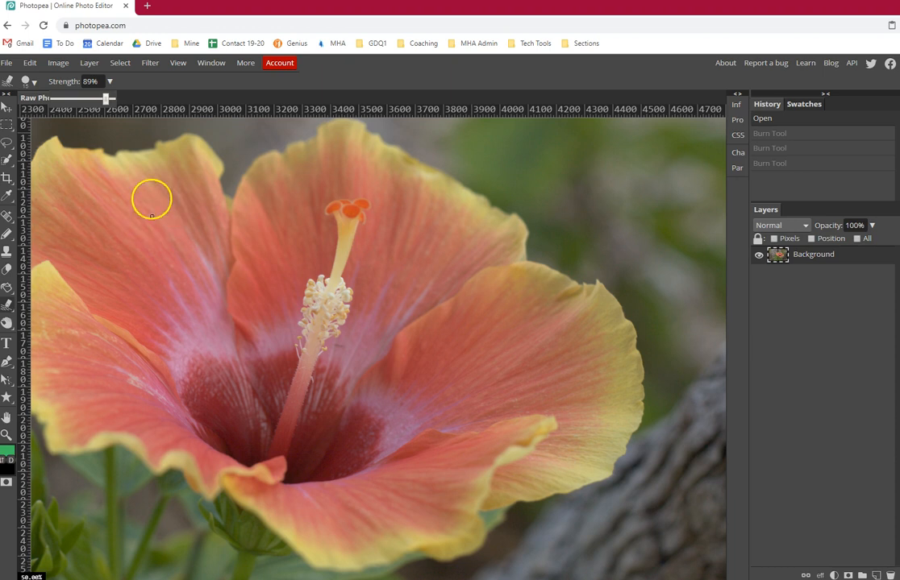
{"action": "left_click_drag", "start_coordinate": [109, 97], "coordinate": [115, 94]}
- Set the Smudge brush to a size of 382 px and a hardness of 53%
{"action": "left_click", "coordinate": [29, 82]}
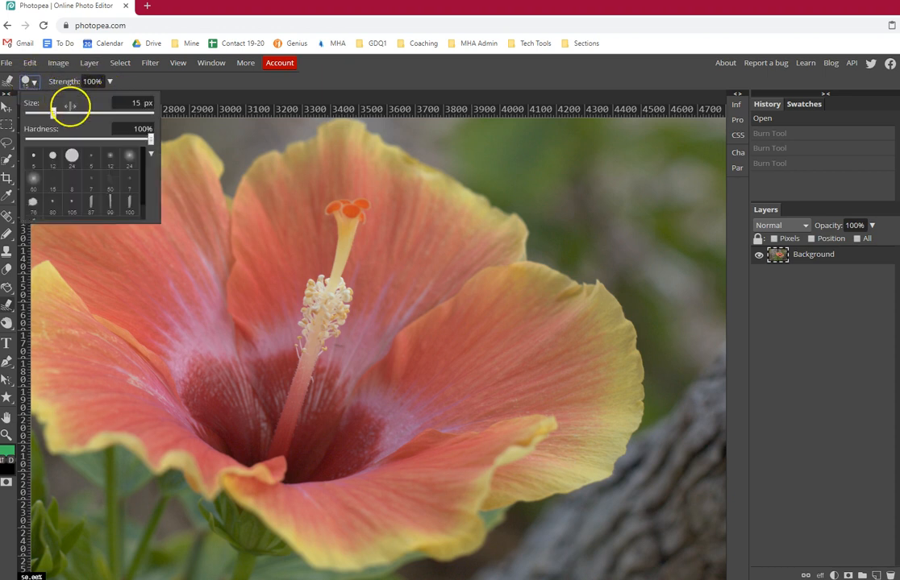
{"action": "mouse_move", "coordinate": [54, 112]}
{"action": "left_mouse_down"}
{"action": "mouse_move", "coordinate": [115, 115]}
{"action": "mouse_move", "coordinate": [94, 138]}
{"action": "left_mouse_up"}
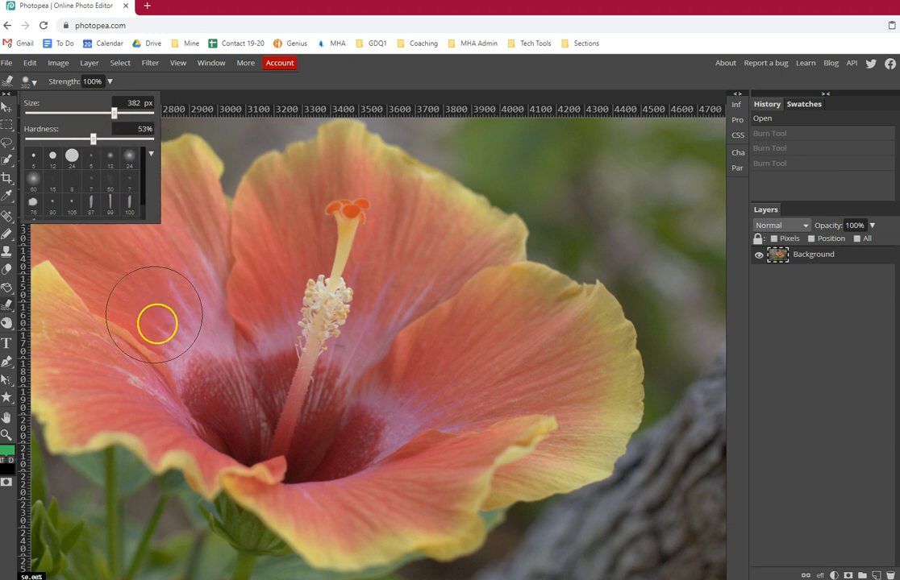
{"action": "left_click", "coordinate": [202, 327]}
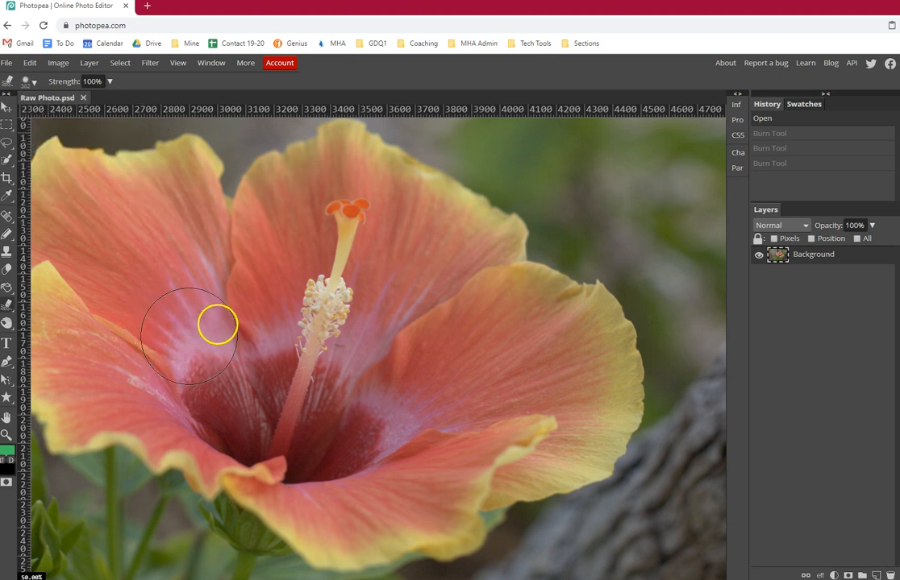
- Smudge the left petal toward the stamen, the right petal's edge outward and the dark centre up across the upper right petals
{"action": "left_click_drag", "start_coordinate": [216, 324], "coordinate": [239, 319]}
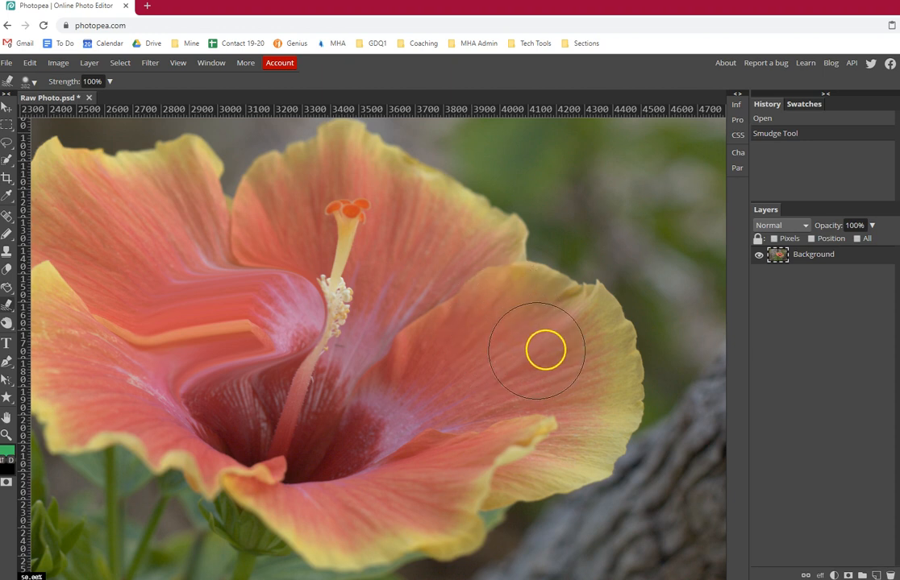
{"action": "left_click_drag", "start_coordinate": [557, 345], "coordinate": [514, 392]}
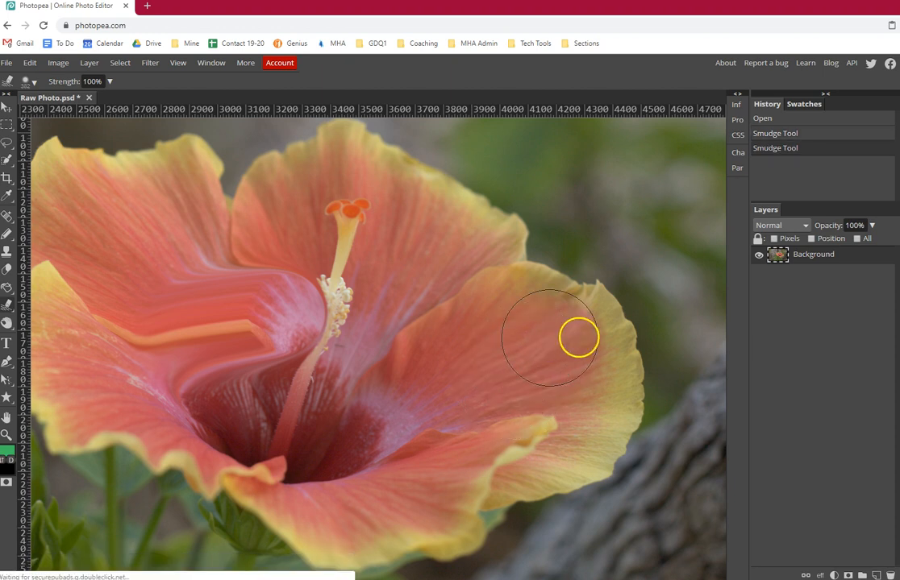
{"action": "left_click_drag", "start_coordinate": [629, 381], "coordinate": [637, 381]}
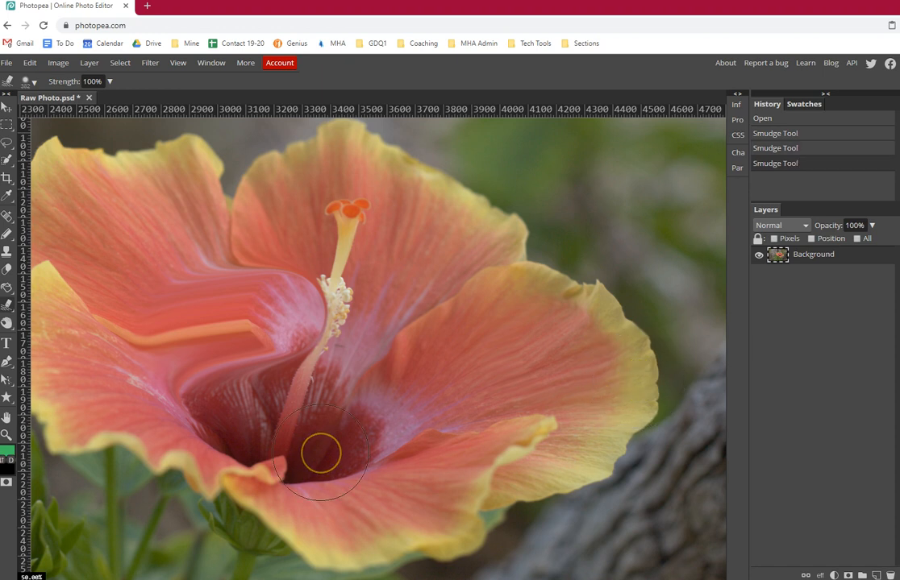
{"action": "mouse_move", "coordinate": [320, 452]}
{"action": "left_mouse_down"}
{"action": "mouse_move", "coordinate": [341, 441]}
{"action": "mouse_move", "coordinate": [349, 488]}
{"action": "mouse_move", "coordinate": [416, 400]}
{"action": "mouse_move", "coordinate": [465, 299]}
{"action": "left_mouse_up"}
{"action": "left_click_drag", "start_coordinate": [483, 266], "coordinate": [428, 291]}
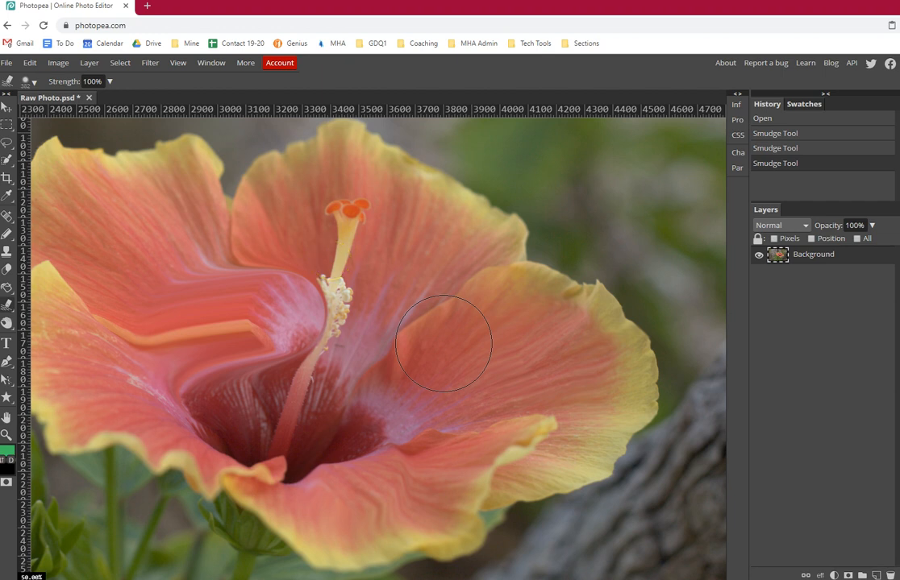
{"action": "mouse_move", "coordinate": [247, 325]}
{"action": "left_mouse_down"}
{"action": "mouse_move", "coordinate": [212, 285]}
{"action": "mouse_move", "coordinate": [202, 238]}
{"action": "left_mouse_up"}
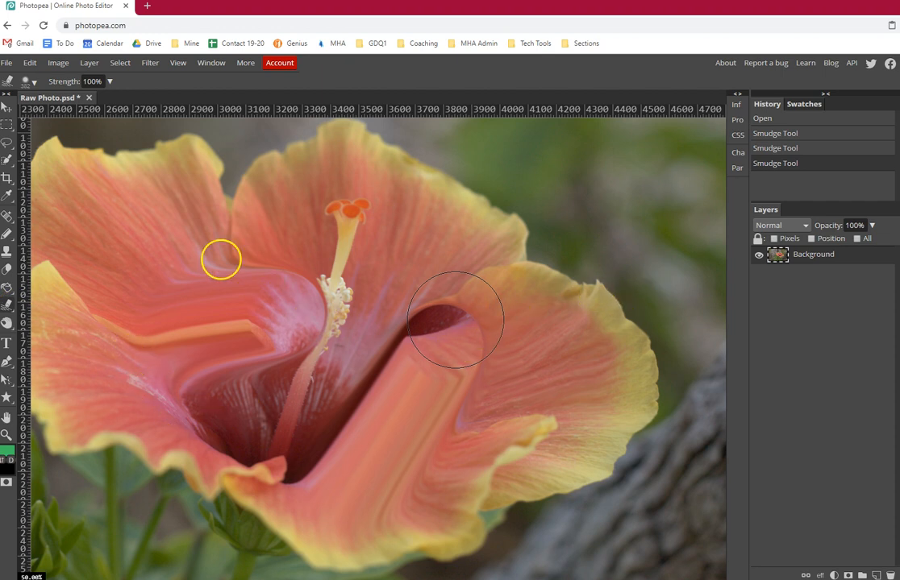
{"action": "left_click_drag", "start_coordinate": [456, 320], "coordinate": [516, 230]}
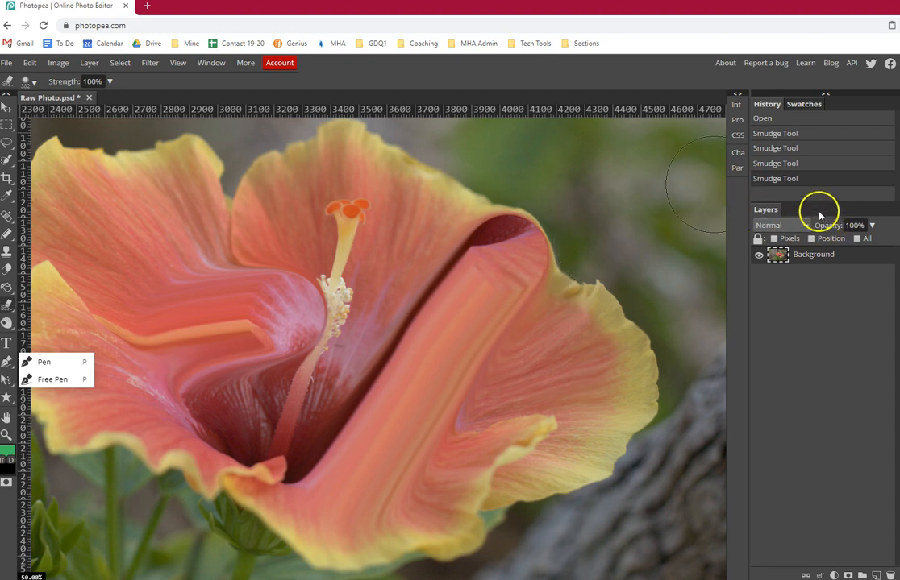
- Revert the photo to its opened state in the history, discarding all the Smudge strokes
{"action": "left_click", "coordinate": [770, 121]}
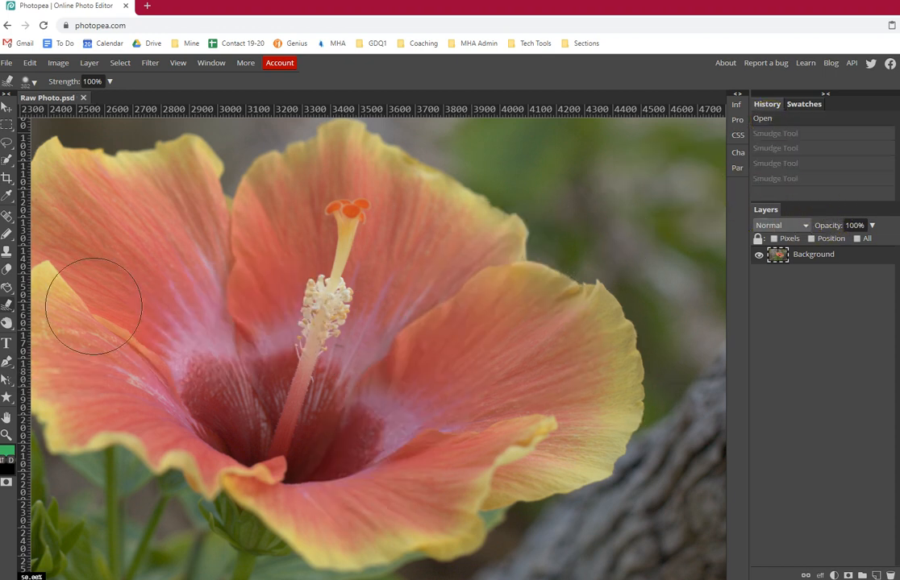
{"action": "right_click", "coordinate": [6, 288]}
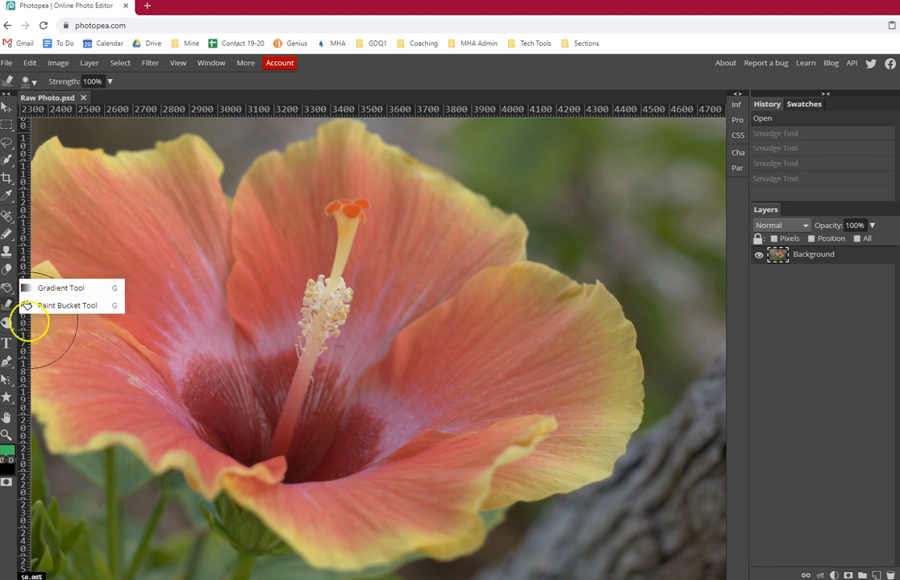
- Activate the Sponge tool in Saturate mode
{"action": "right_click", "coordinate": [7, 323]}
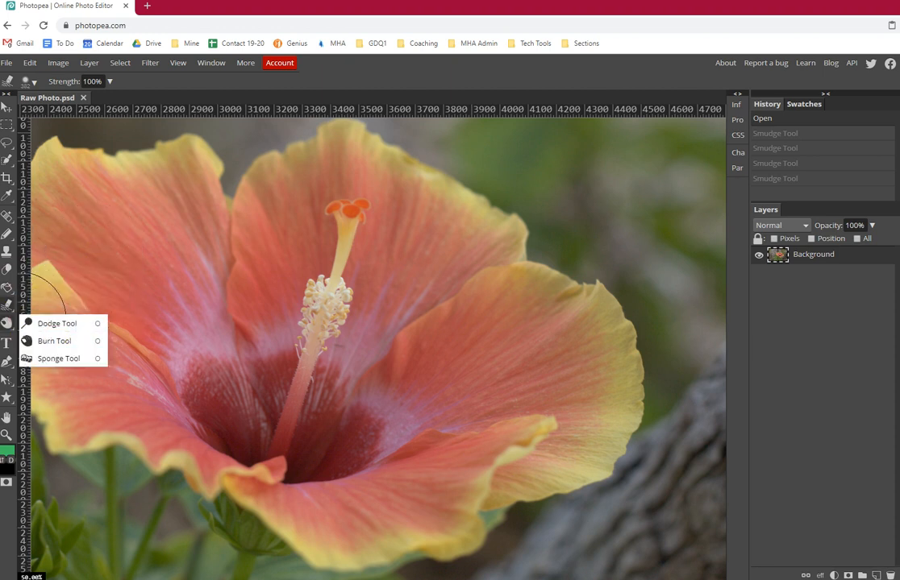
{"action": "left_click", "coordinate": [50, 359]}
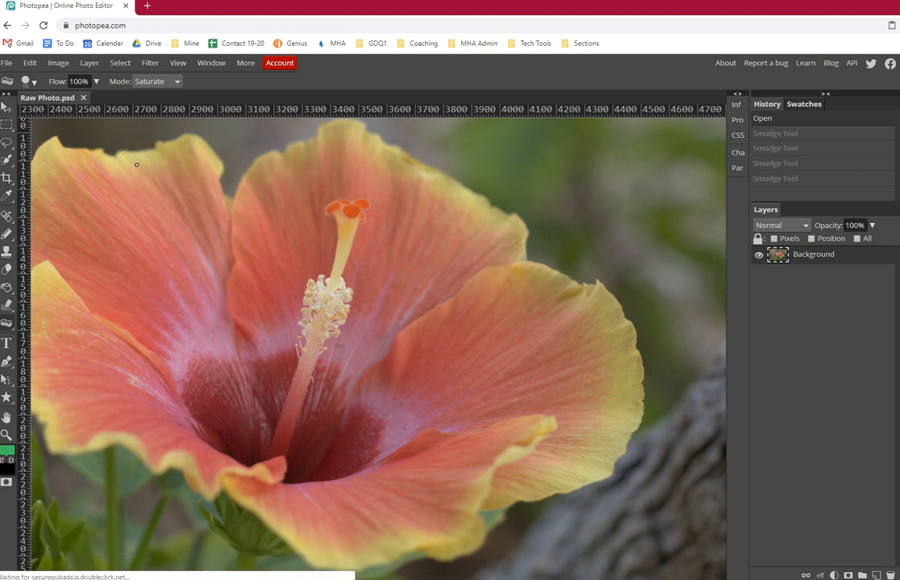
{"action": "left_click", "coordinate": [174, 83]}
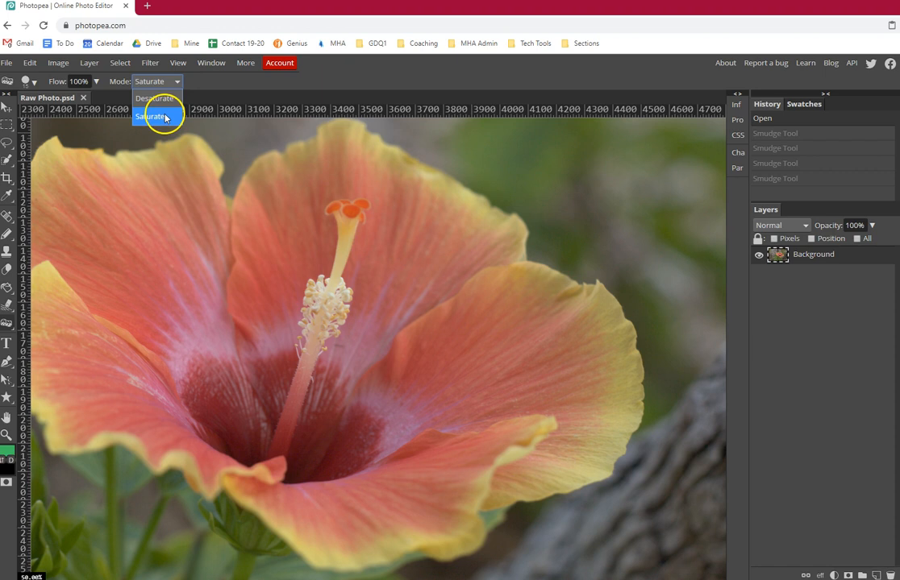
{"action": "left_click", "coordinate": [164, 118]}
- Set the Sponge brush to 288 px and 57% hardness, then saturate the inner red area of the right petal
{"action": "left_click", "coordinate": [33, 83]}
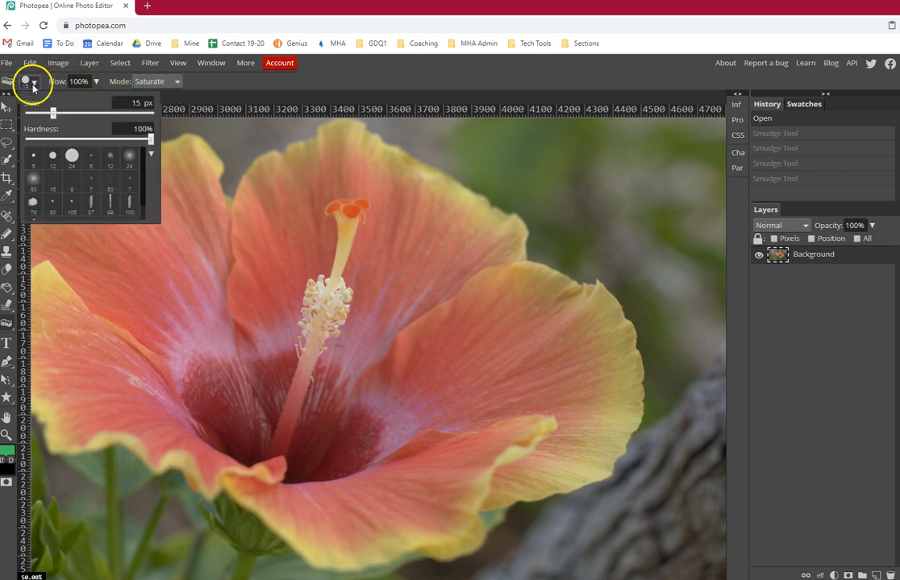
{"action": "left_click_drag", "start_coordinate": [52, 112], "coordinate": [105, 114]}
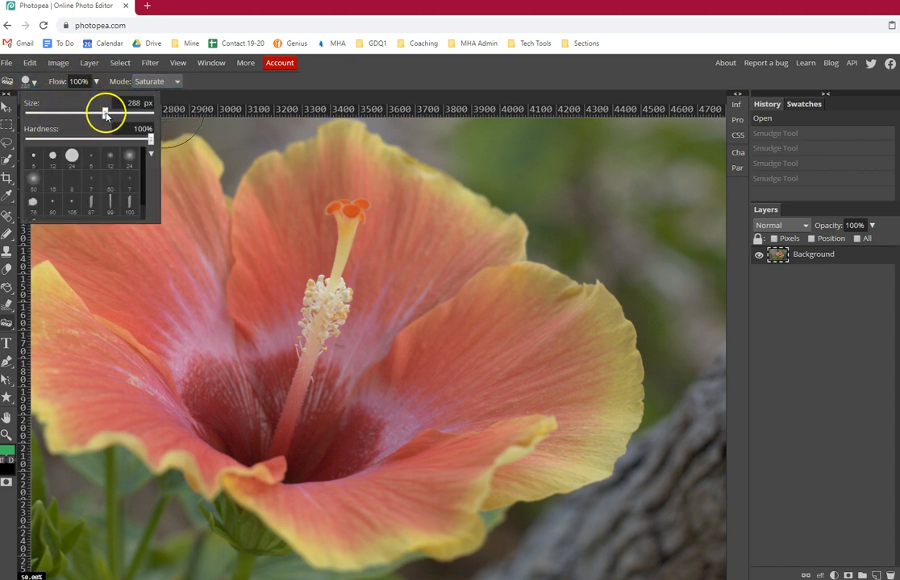
{"action": "left_click_drag", "start_coordinate": [150, 139], "coordinate": [97, 139]}
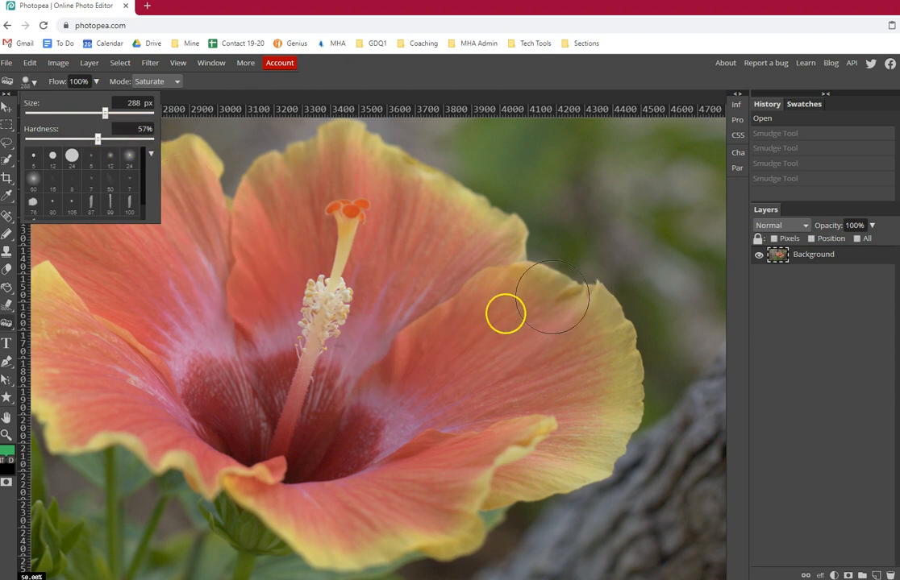
{"action": "mouse_move", "coordinate": [431, 371]}
{"action": "left_mouse_down"}
{"action": "mouse_move", "coordinate": [520, 316]}
{"action": "mouse_move", "coordinate": [513, 354]}
{"action": "mouse_move", "coordinate": [447, 381]}
{"action": "mouse_move", "coordinate": [544, 374]}
{"action": "mouse_move", "coordinate": [516, 371]}
{"action": "left_mouse_up"}
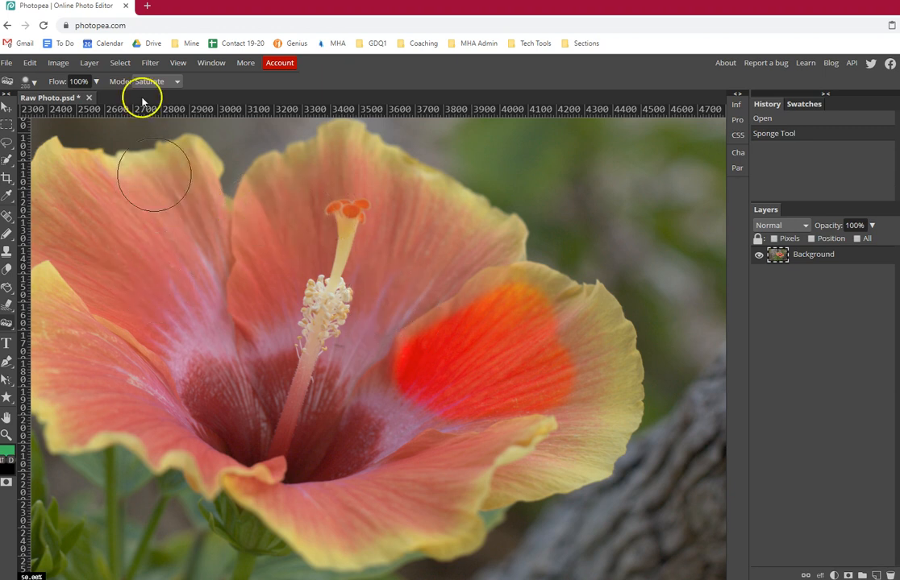
- Lower the Sponge tool's flow to 33% and saturate the upper left petal
{"action": "left_click_drag", "start_coordinate": [98, 96], "coordinate": [68, 98]}
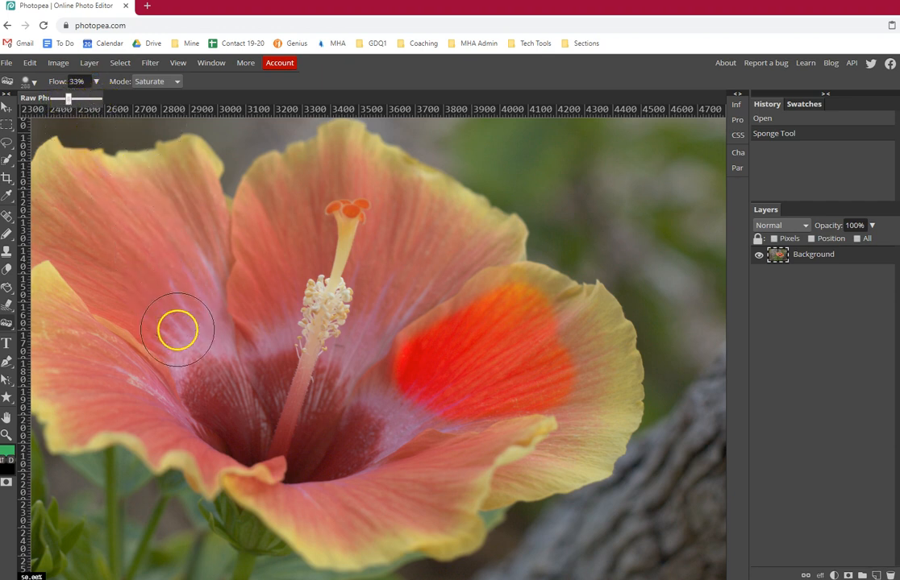
{"action": "mouse_move", "coordinate": [180, 327]}
{"action": "left_mouse_down"}
{"action": "mouse_move", "coordinate": [78, 215]}
{"action": "mouse_move", "coordinate": [151, 243]}
{"action": "mouse_move", "coordinate": [87, 232]}
{"action": "mouse_move", "coordinate": [118, 267]}
{"action": "mouse_move", "coordinate": [148, 200]}
{"action": "left_mouse_up"}
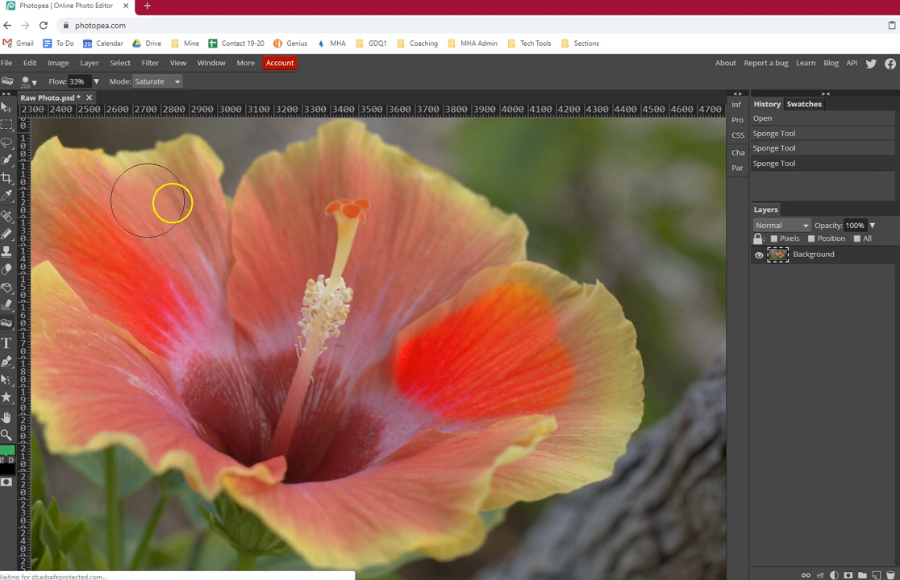
{"action": "left_click_drag", "start_coordinate": [165, 301], "coordinate": [190, 313]}
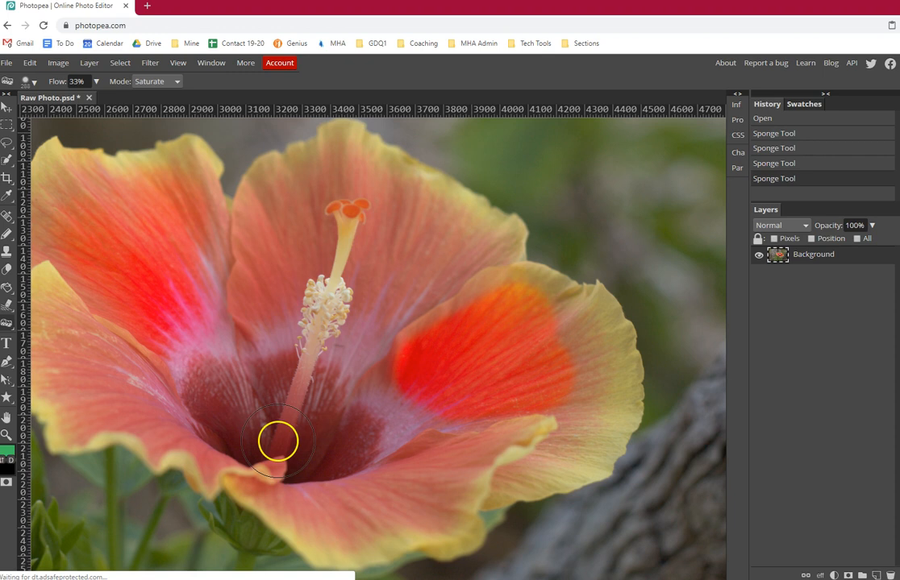
- Switch the Sponge tool to Desaturate mode and mute the colours of the flower's lower left petal
{"action": "scroll", "coordinate": [279, 439], "scroll_direction": "down", "scroll_amount": 2}
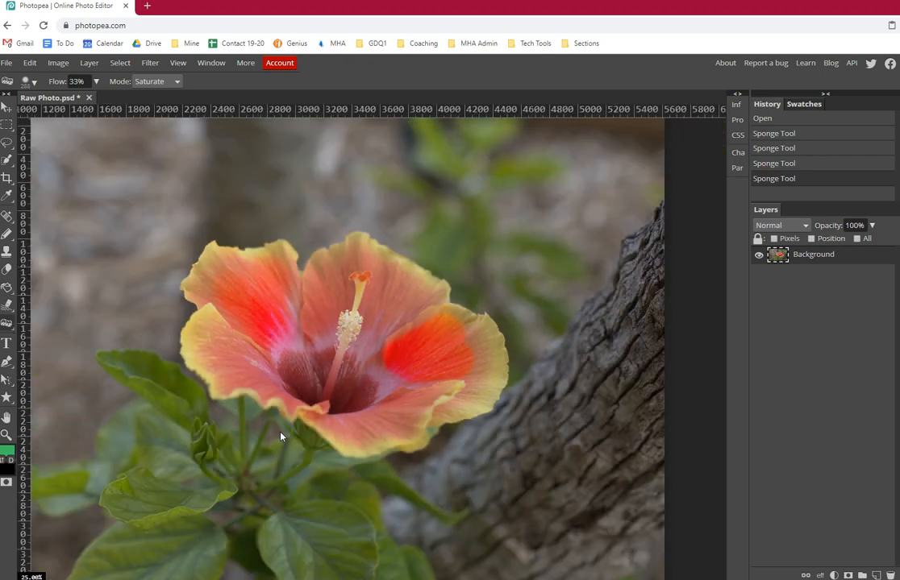
{"action": "scroll", "coordinate": [282, 433], "scroll_direction": "down", "scroll_amount": 1}
{"action": "mouse_move", "coordinate": [332, 382]}
{"action": "left_mouse_down"}
{"action": "mouse_move", "coordinate": [365, 321]}
{"action": "mouse_move", "coordinate": [381, 334]}
{"action": "mouse_move", "coordinate": [475, 349]}
{"action": "mouse_move", "coordinate": [461, 303]}
{"action": "mouse_move", "coordinate": [385, 304]}
{"action": "mouse_move", "coordinate": [359, 315]}
{"action": "mouse_move", "coordinate": [380, 329]}
{"action": "mouse_move", "coordinate": [370, 325]}
{"action": "left_mouse_up"}
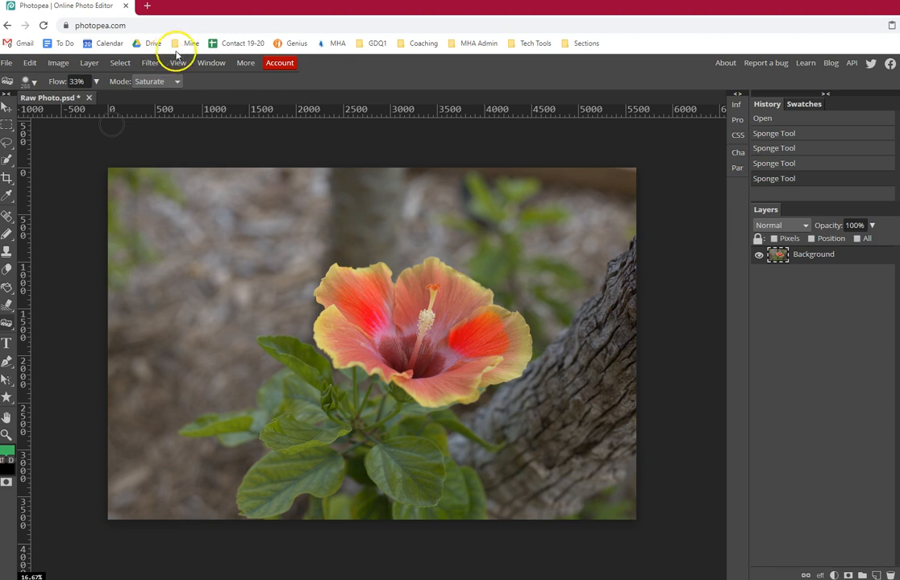
{"action": "left_click", "coordinate": [171, 82]}
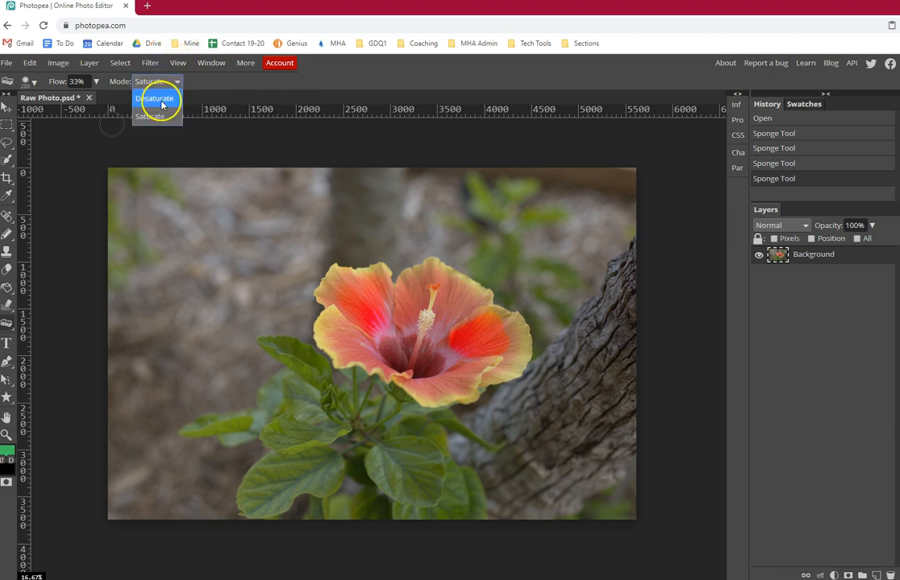
{"action": "left_click", "coordinate": [162, 105]}
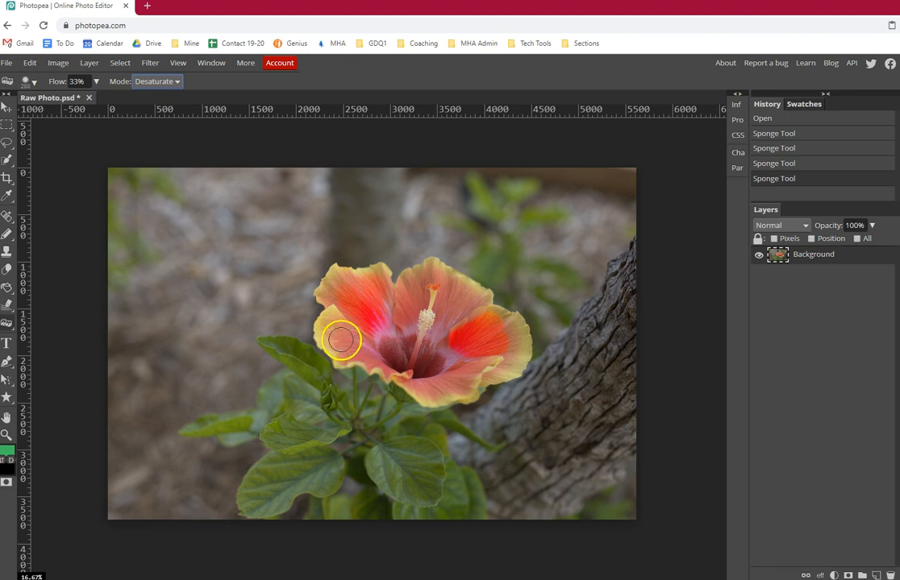
{"action": "mouse_move", "coordinate": [355, 349]}
{"action": "left_mouse_down"}
{"action": "mouse_move", "coordinate": [388, 362]}
{"action": "mouse_move", "coordinate": [340, 344]}
{"action": "mouse_move", "coordinate": [342, 331]}
{"action": "mouse_move", "coordinate": [369, 345]}
{"action": "mouse_move", "coordinate": [348, 421]}
{"action": "left_mouse_up"}
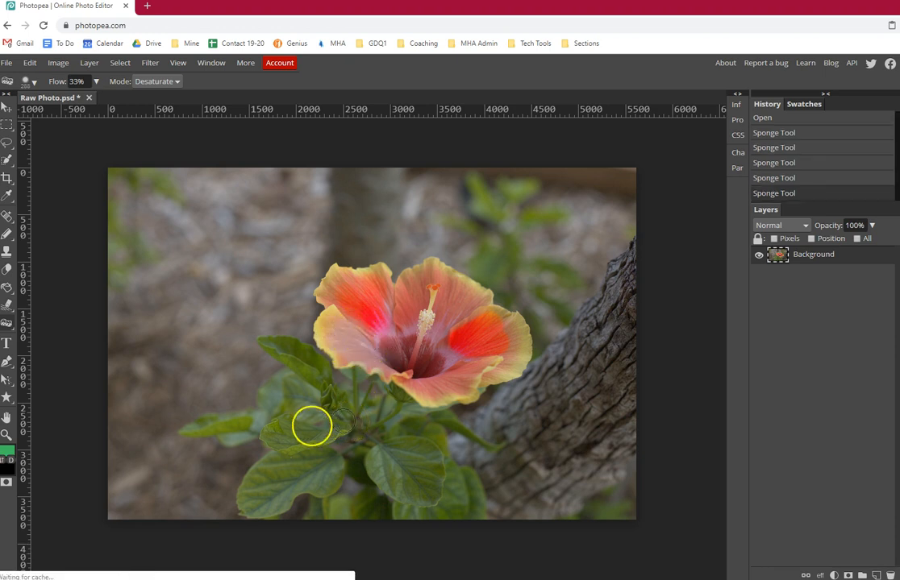